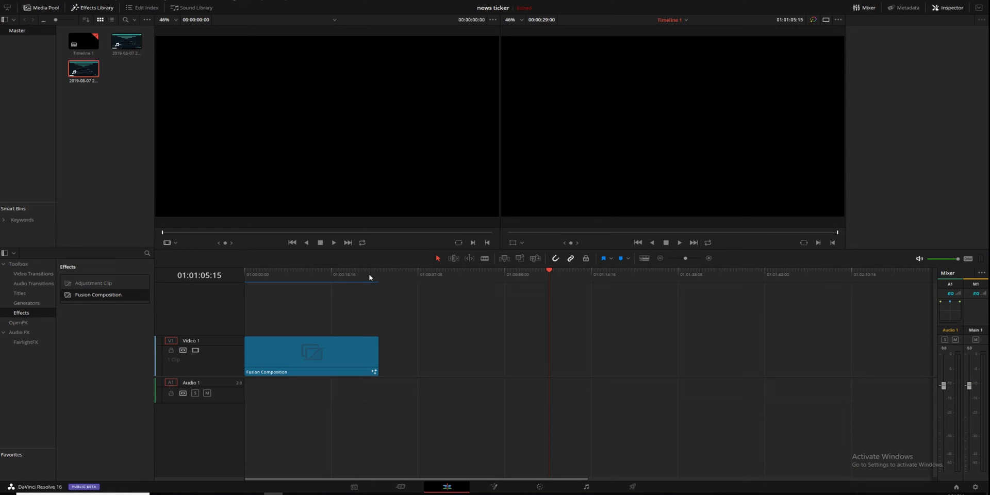
# Play the existing news ticker composition from its start, then return the playhead to the beginning of the timeline.
pyautogui.moveTo(369, 275); pyautogui.dragTo(233, 272)
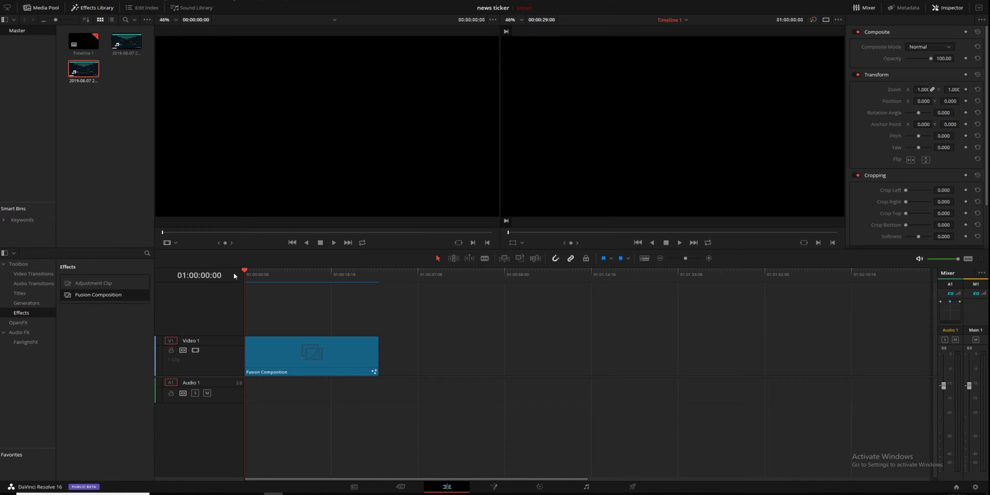
pyautogui.press('space')
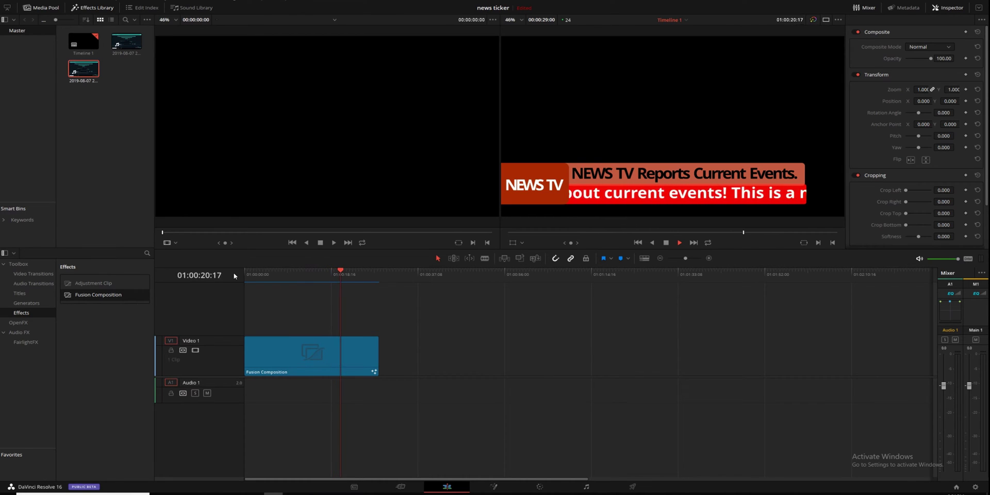
pyautogui.press('space')
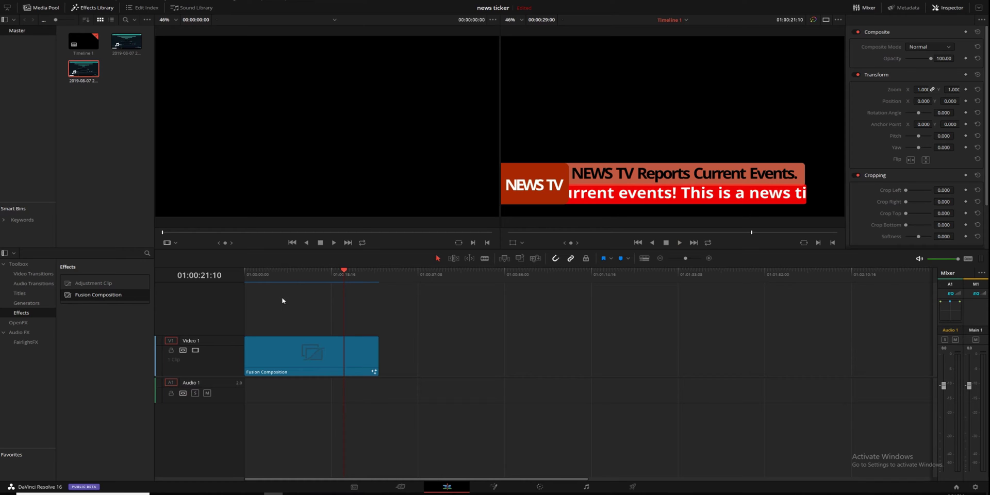
pyautogui.moveTo(332, 272); pyautogui.dragTo(227, 275)
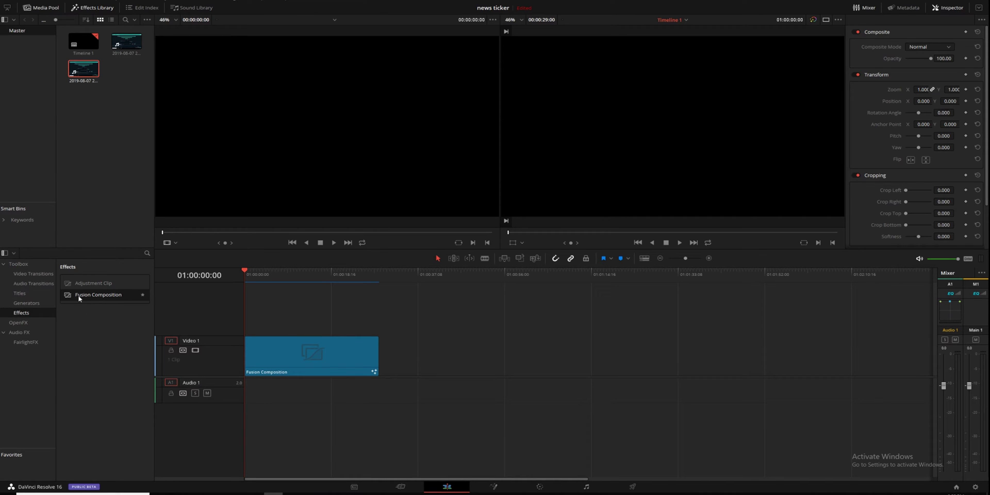
# Add a new Fusion Composition to Video 1 after the existing clip and open it for node editing.
pyautogui.moveTo(79, 298); pyautogui.dragTo(503, 355)
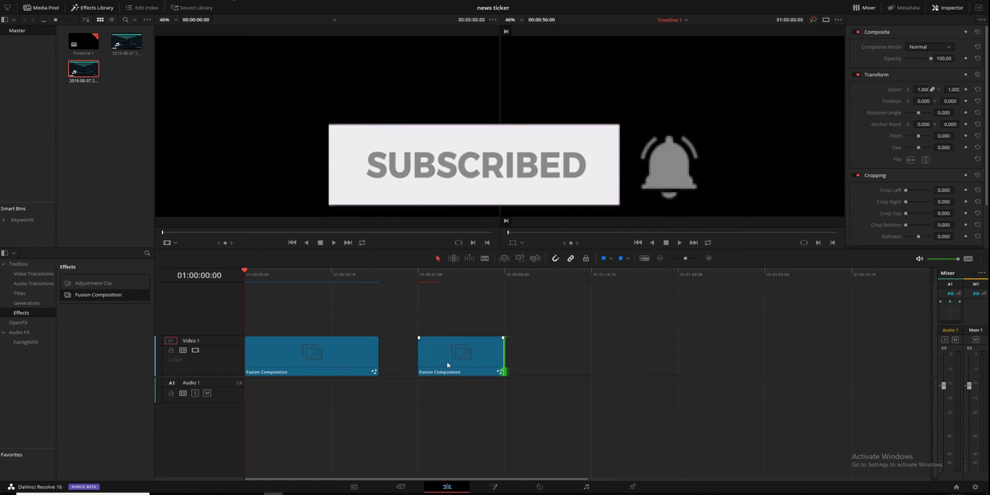
pyautogui.click(462, 352)
pyautogui.click(494, 486)
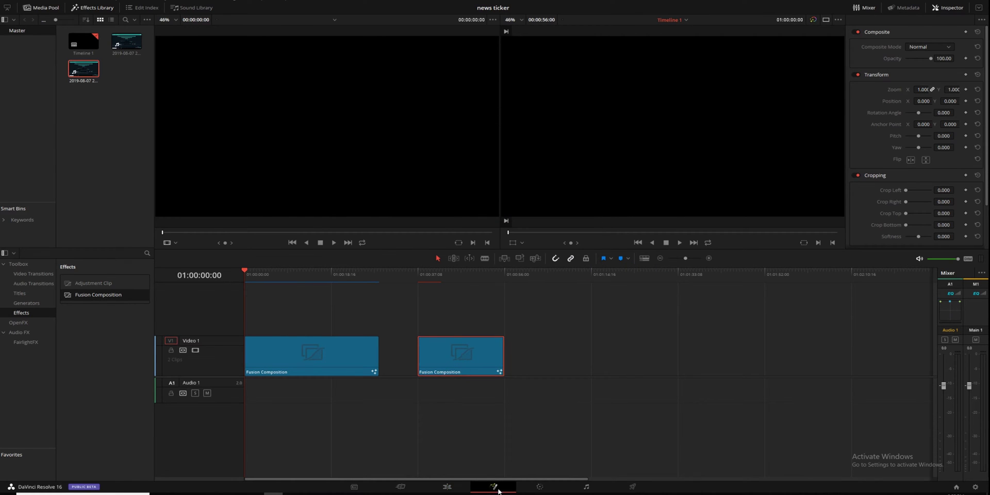
pyautogui.click(85, 441)
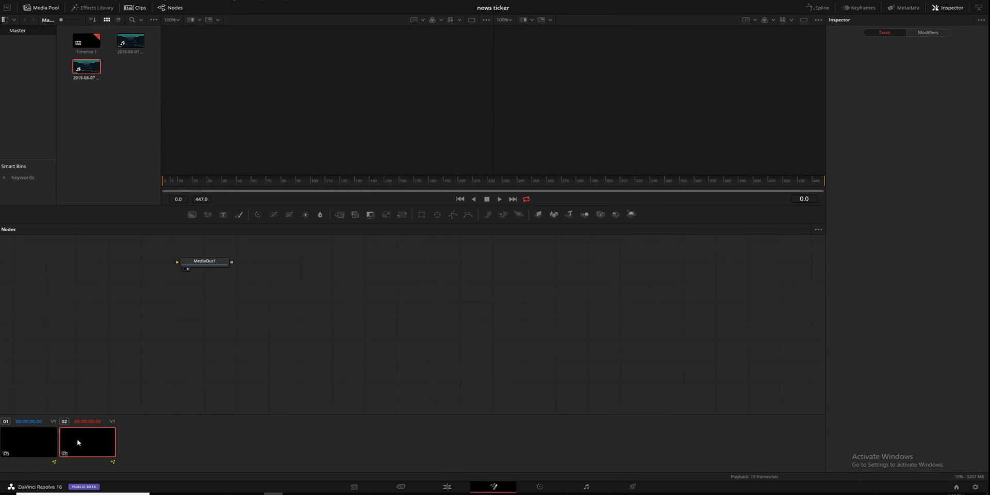
# Move MediaOut1 away to make room, add a Background node and show it in the first viewer.
pyautogui.moveTo(203, 263); pyautogui.dragTo(518, 310)
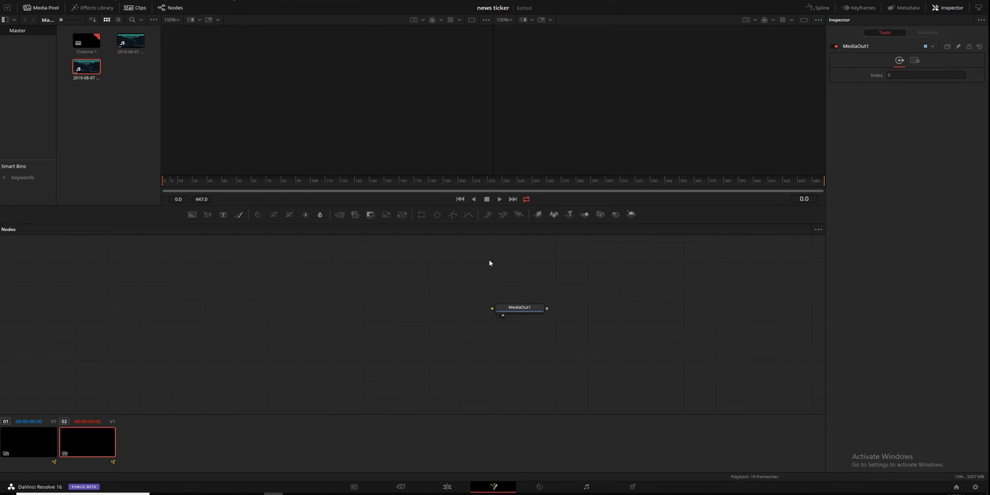
pyautogui.click(191, 215)
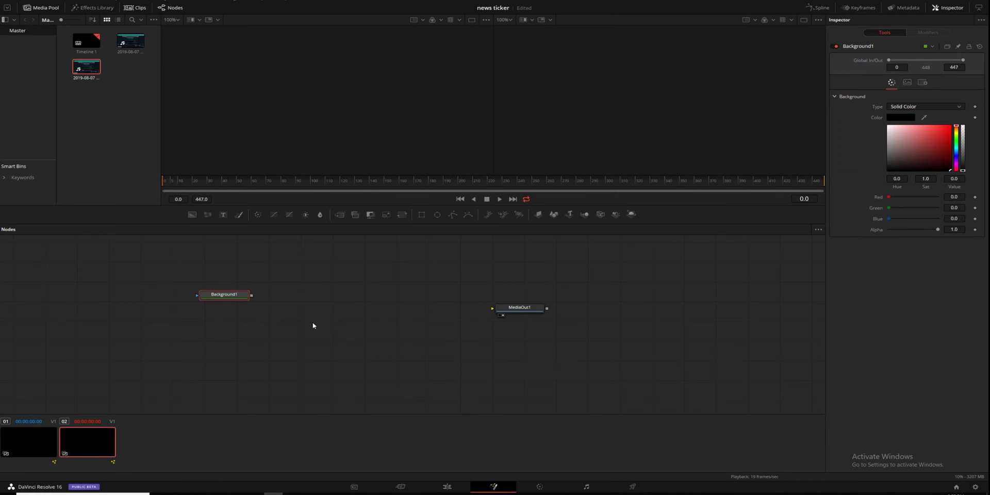
pyautogui.press('1')
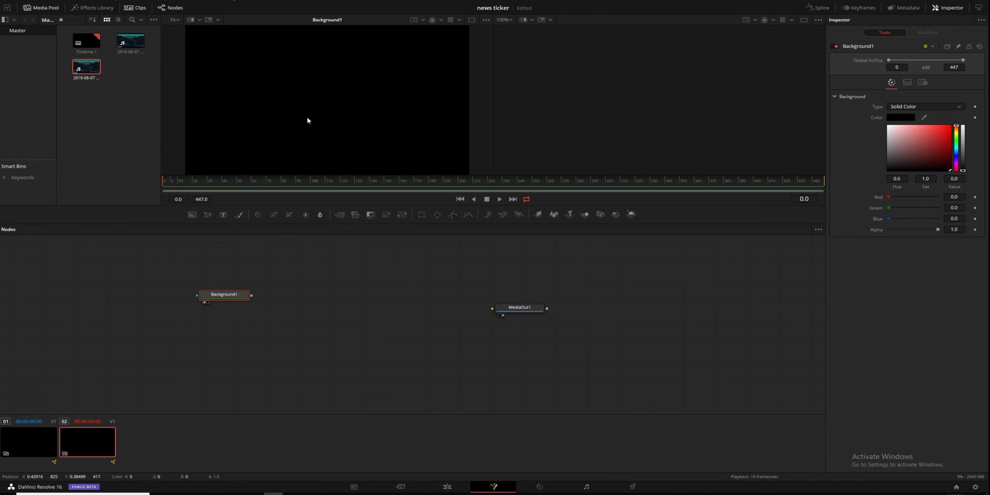
# Mask the background with a rectangle about 0.21 wide and 0.26 high in the frame's lower-left corner, and set both nodes aside.
pyautogui.click(421, 214)
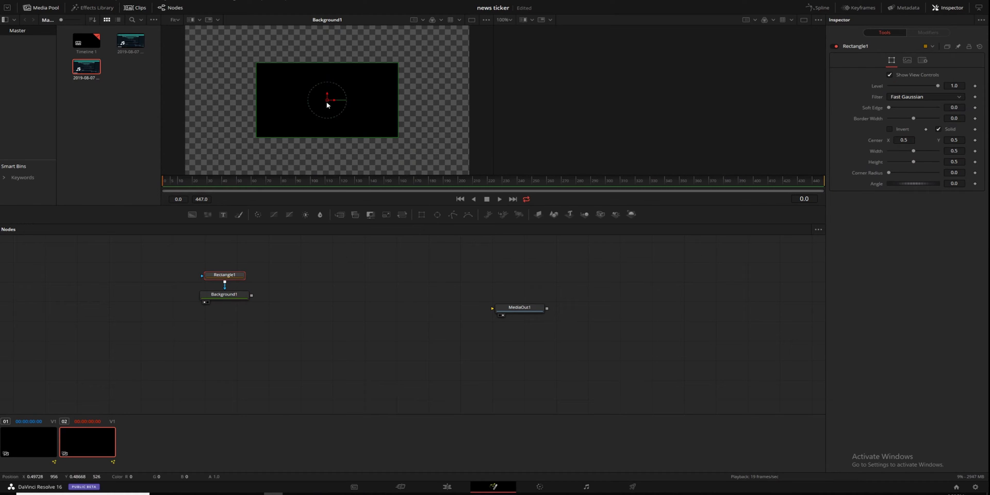
pyautogui.moveTo(327, 105)
pyautogui.mouseDown()
pyautogui.moveTo(346, 95)
pyautogui.moveTo(309, 110)
pyautogui.mouseUp()
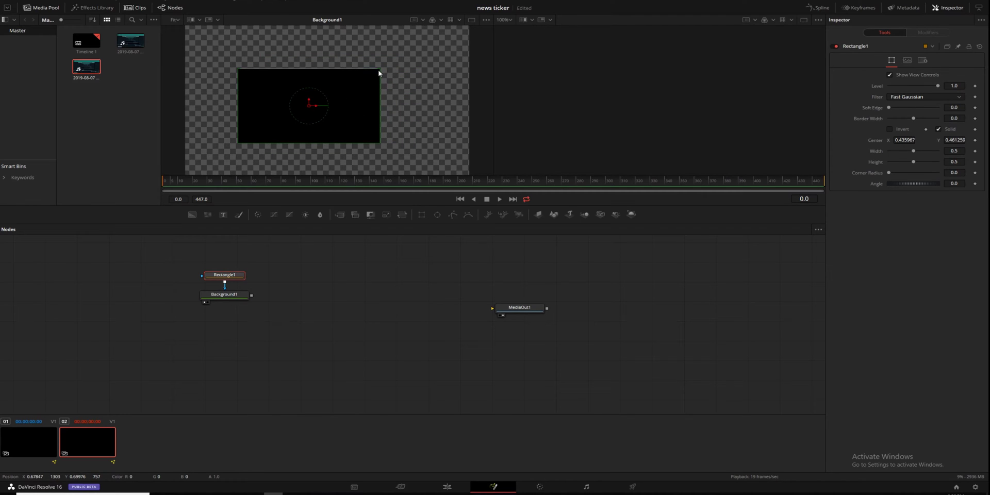
pyautogui.moveTo(380, 70); pyautogui.dragTo(214, 146)
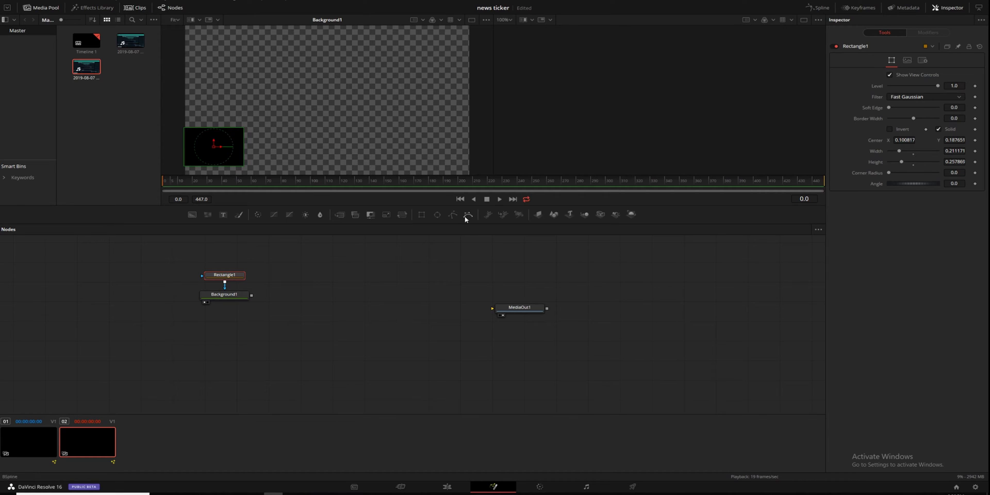
pyautogui.click(282, 271)
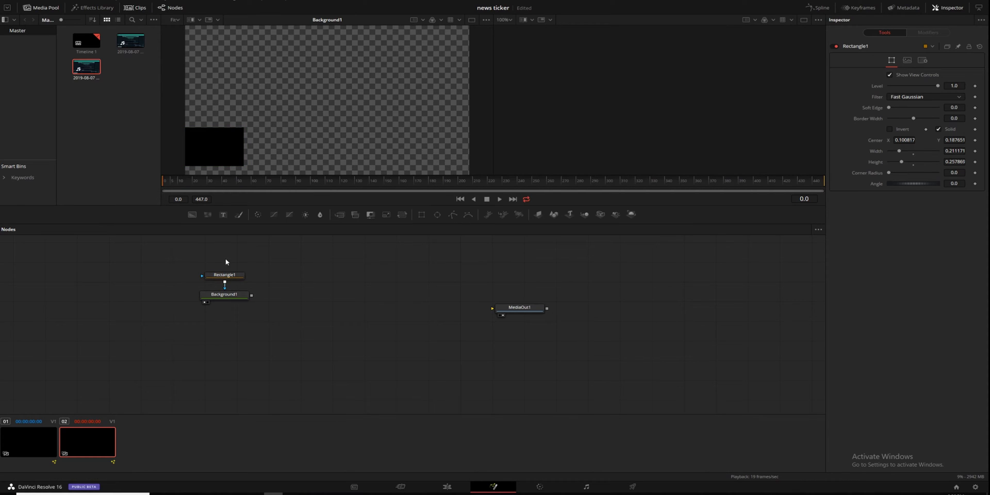
pyautogui.moveTo(225, 258); pyautogui.dragTo(100, 296)
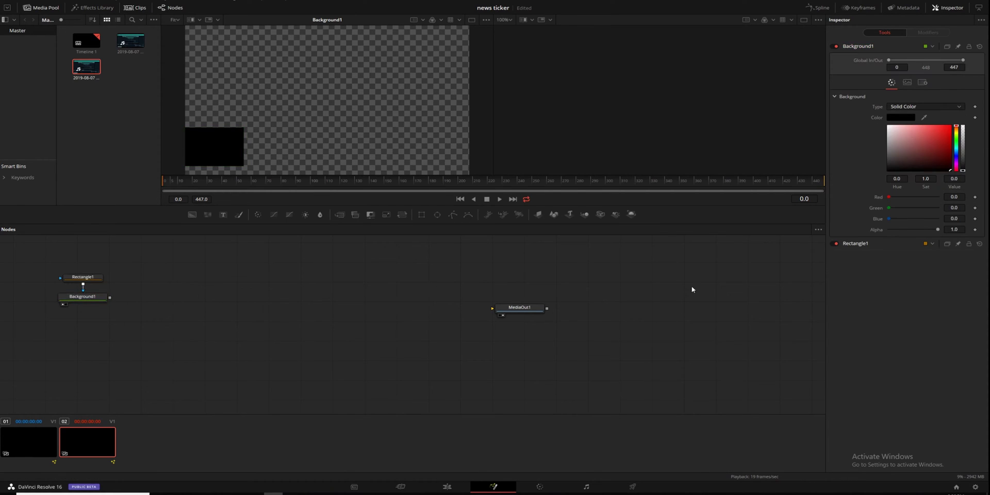
# Add a Text node above the background node and give it the text "NEWS TV".
pyautogui.click(223, 215)
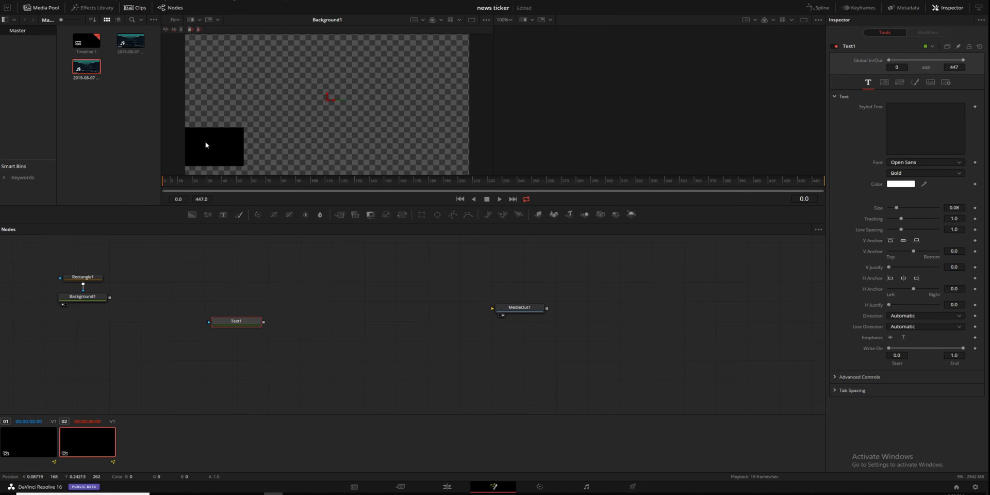
pyautogui.rightClick(108, 119)
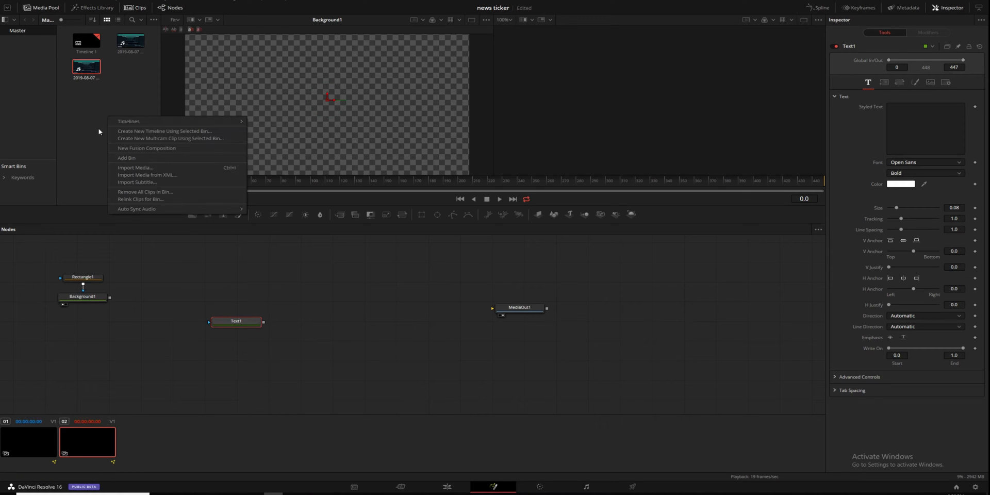
pyautogui.click(139, 168)
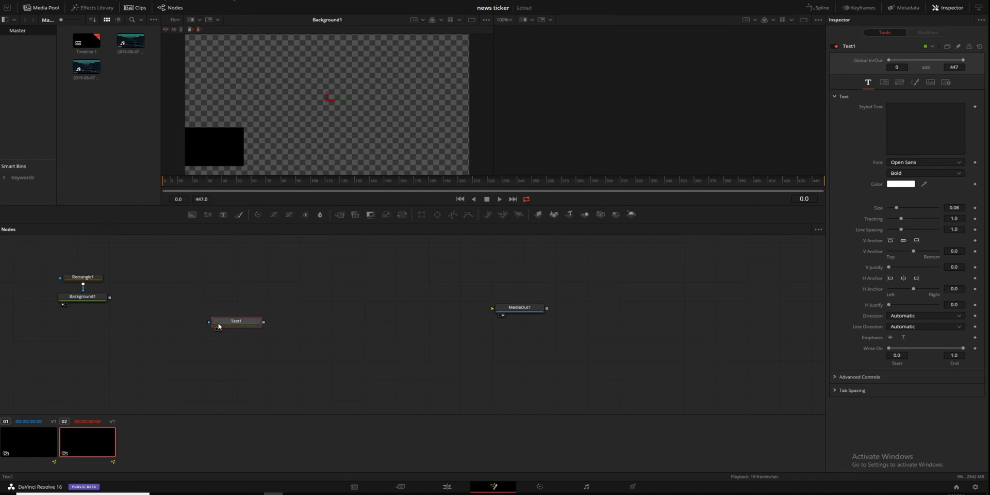
pyautogui.moveTo(230, 324); pyautogui.dragTo(181, 260)
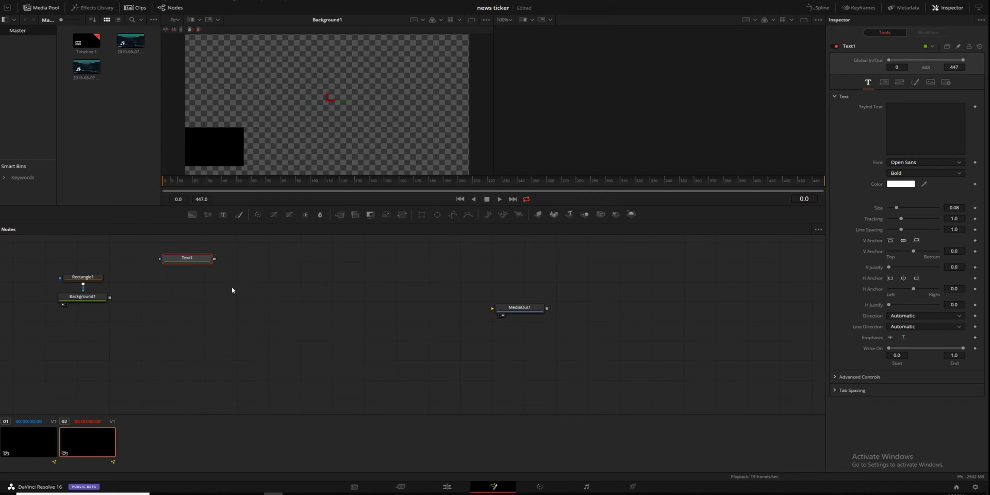
pyautogui.click(883, 113)
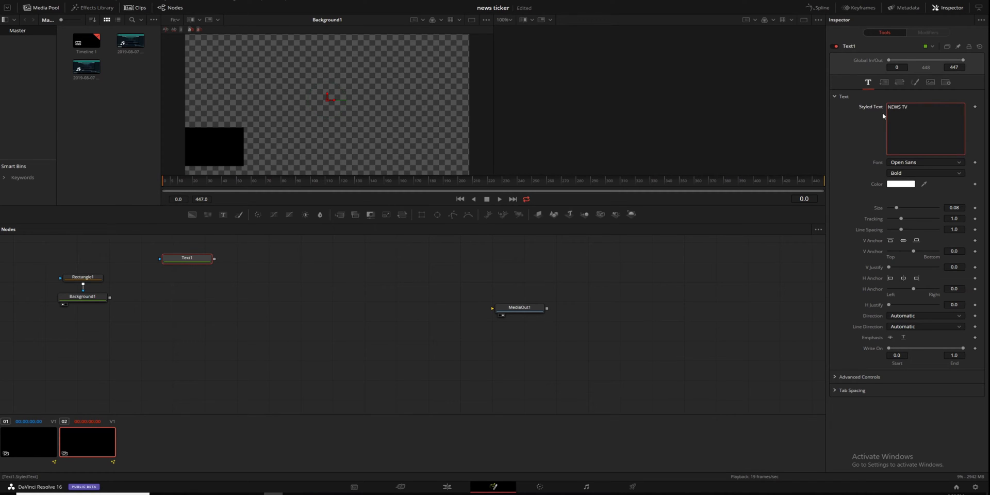
pyautogui.click(307, 287)
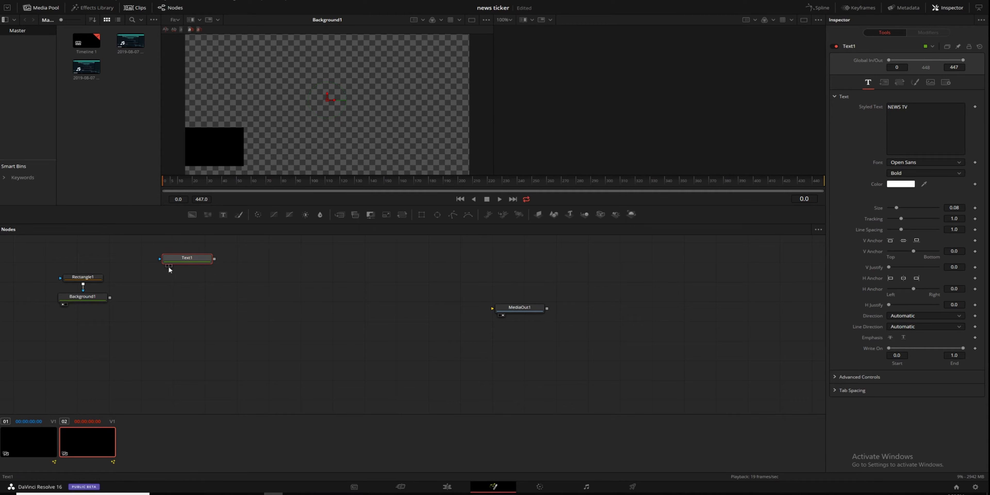
# Add a Merge node in the empty area below the text node.
pyautogui.click(180, 296)
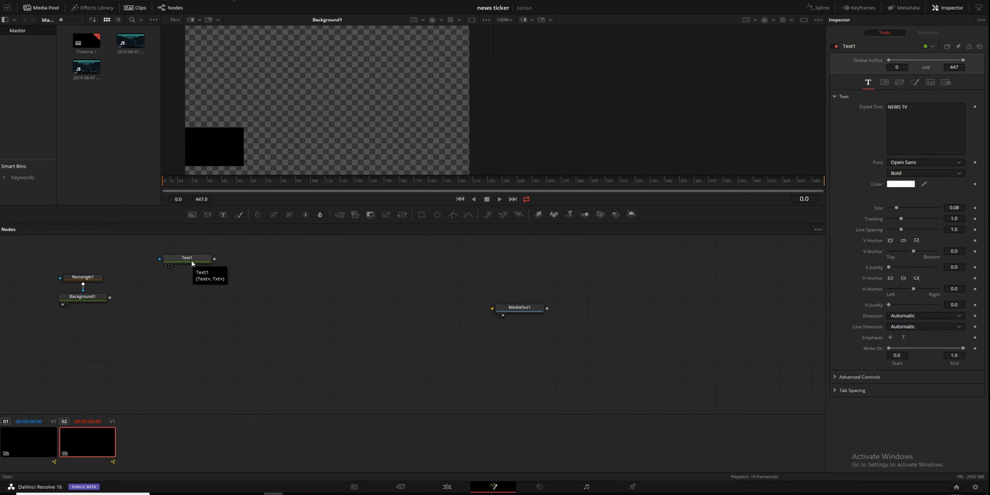
pyautogui.hotkey('shift', 'space')
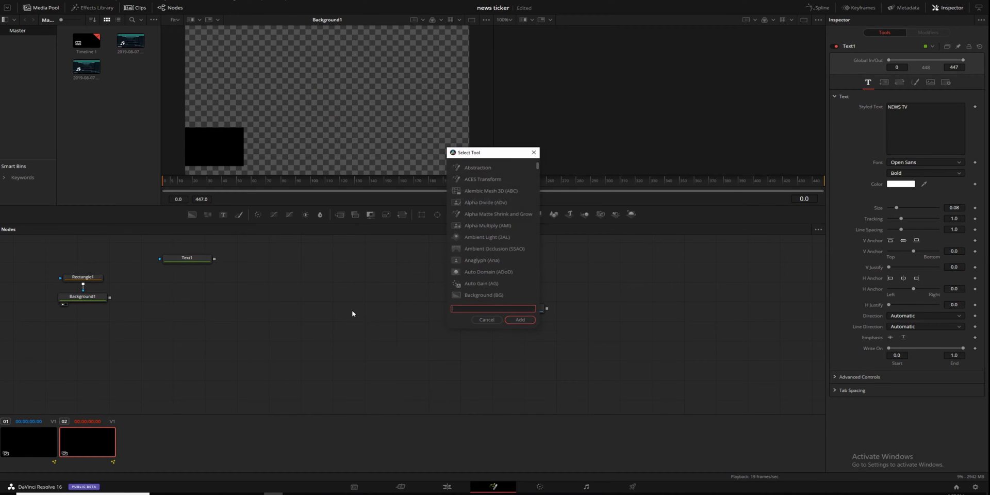
pyautogui.write('merge')
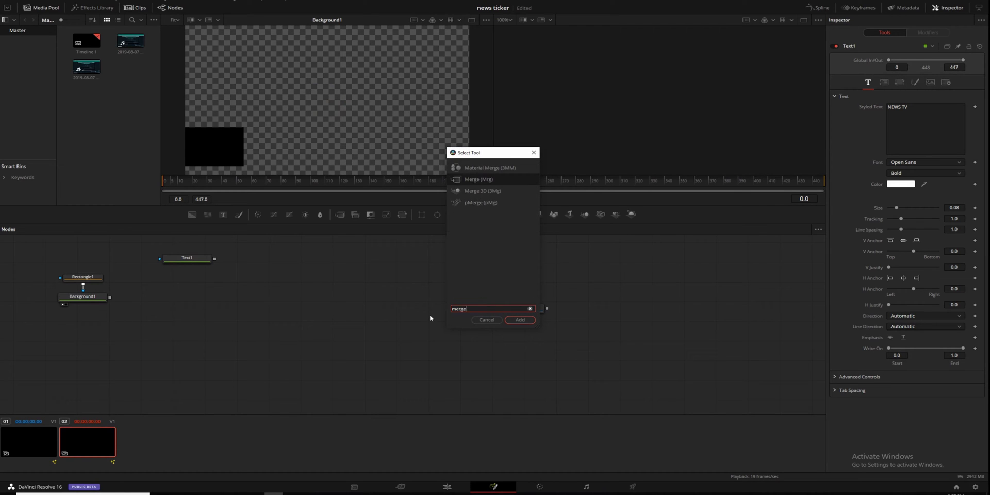
pyautogui.click(511, 320)
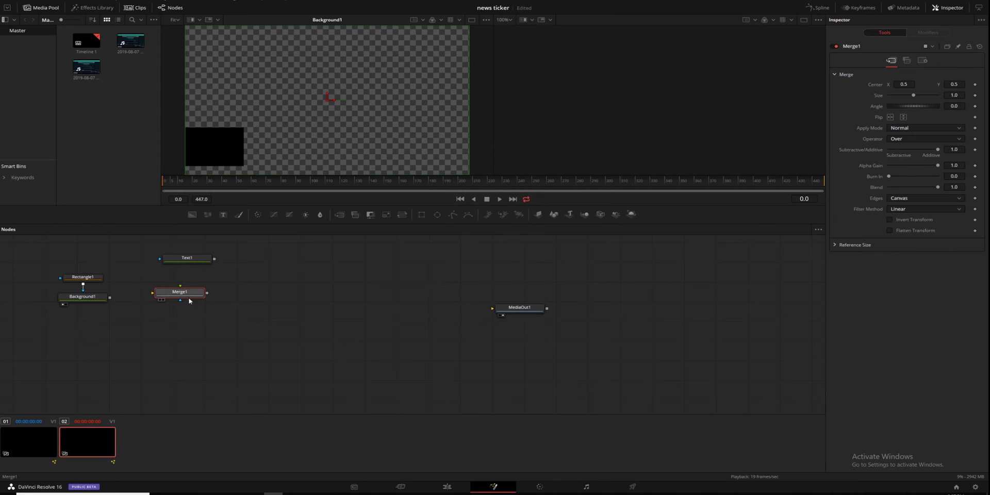
# Connect the masked background and the text to the Merge node's background and foreground inputs, and show the merge in the first viewer.
pyautogui.moveTo(187, 300); pyautogui.dragTo(252, 302)
pyautogui.moveTo(110, 297); pyautogui.dragTo(234, 299)
pyautogui.moveTo(214, 258); pyautogui.dragTo(254, 291)
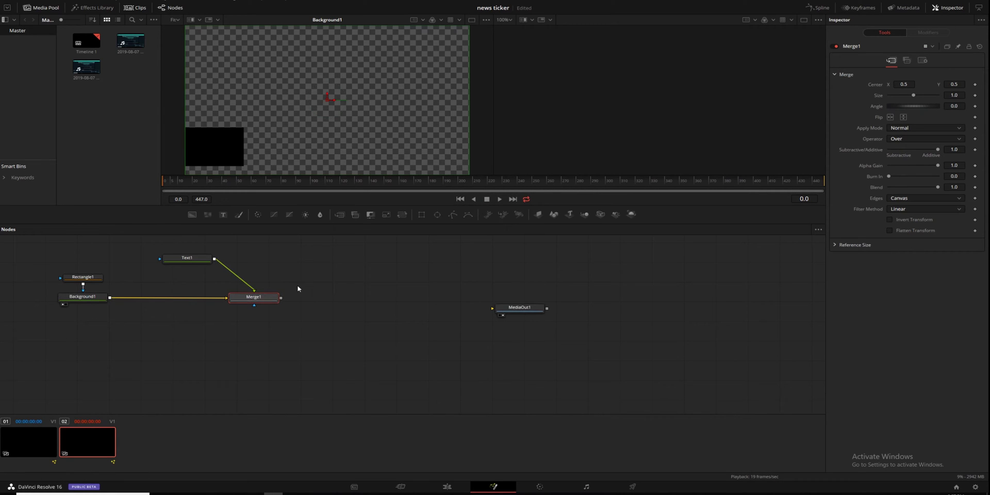
pyautogui.press('1')
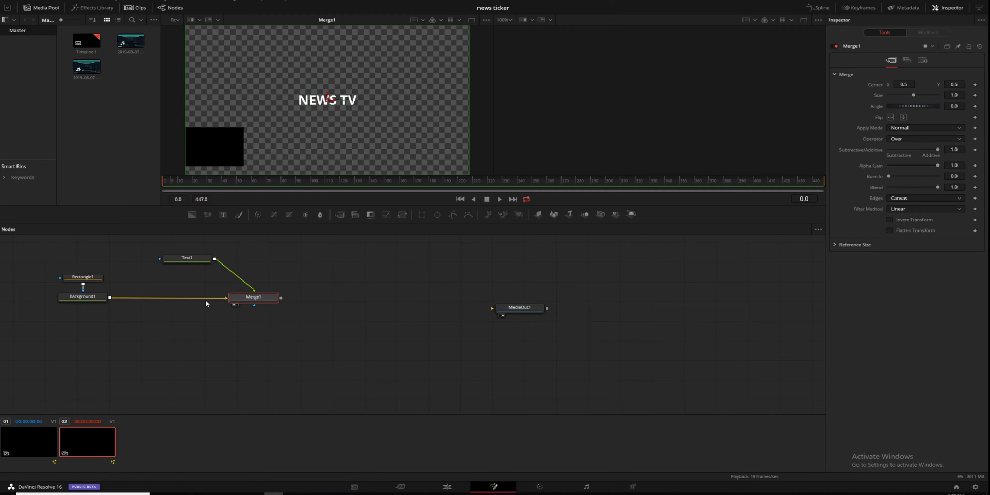
pyautogui.moveTo(254, 297); pyautogui.dragTo(258, 299)
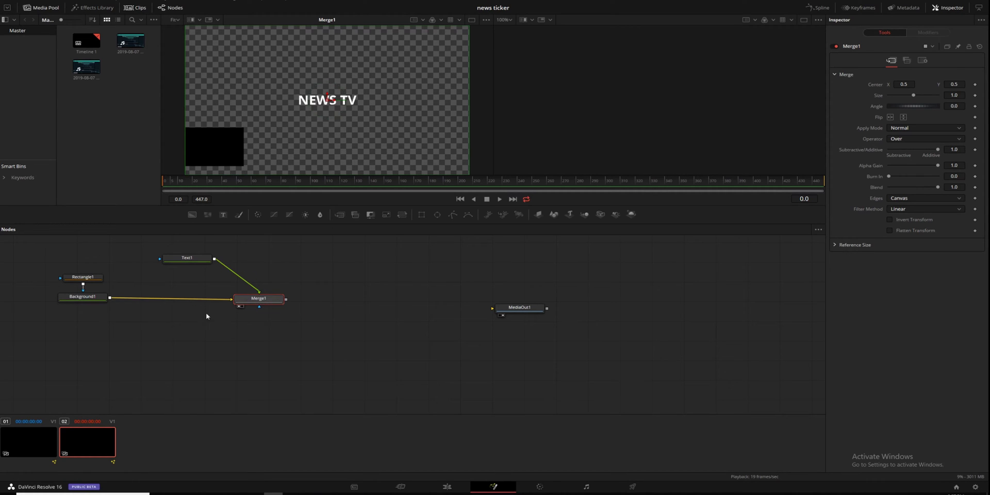
# Position the NEWS TV text over the black rectangle in the frame's lower-left corner.
pyautogui.click(187, 258)
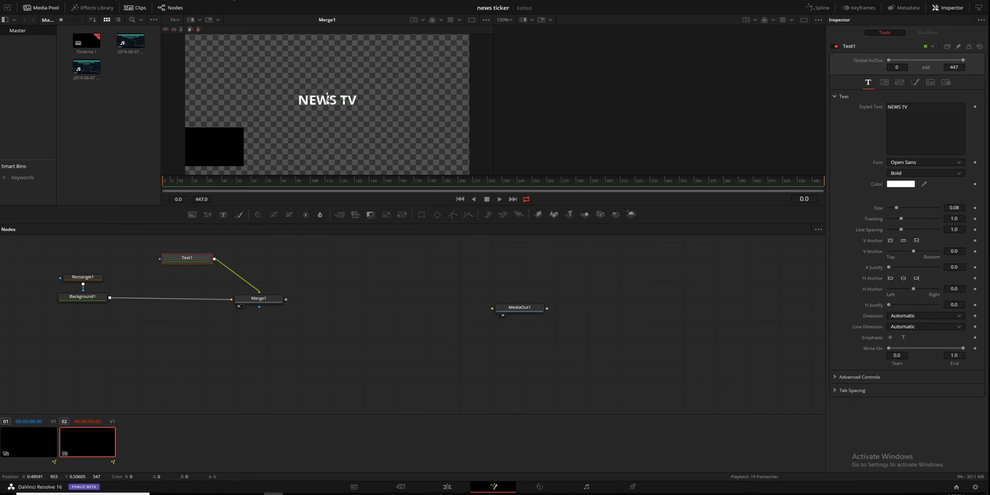
pyautogui.moveTo(327, 100); pyautogui.dragTo(216, 146)
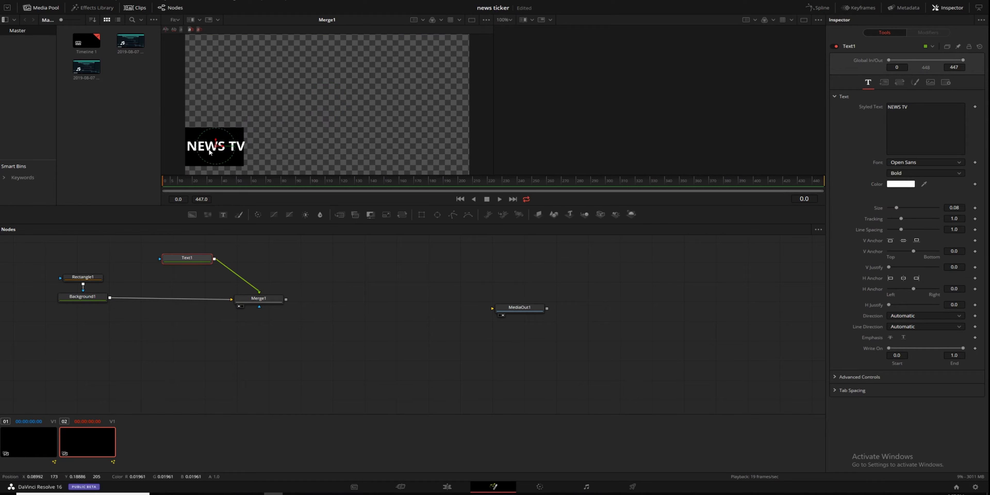
# Swap the Merge node's foreground and background inputs, and swap them back.
pyautogui.click(265, 302)
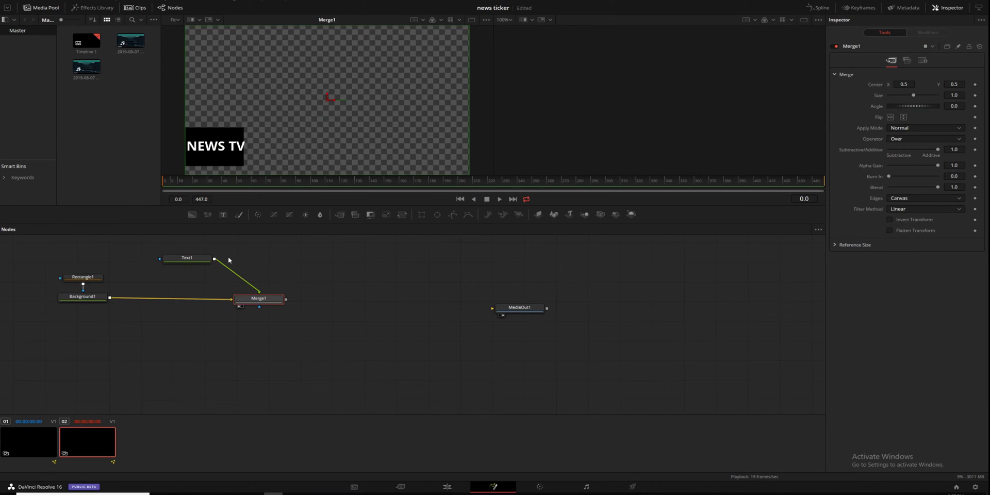
pyautogui.hotkey('ctrl', 't')
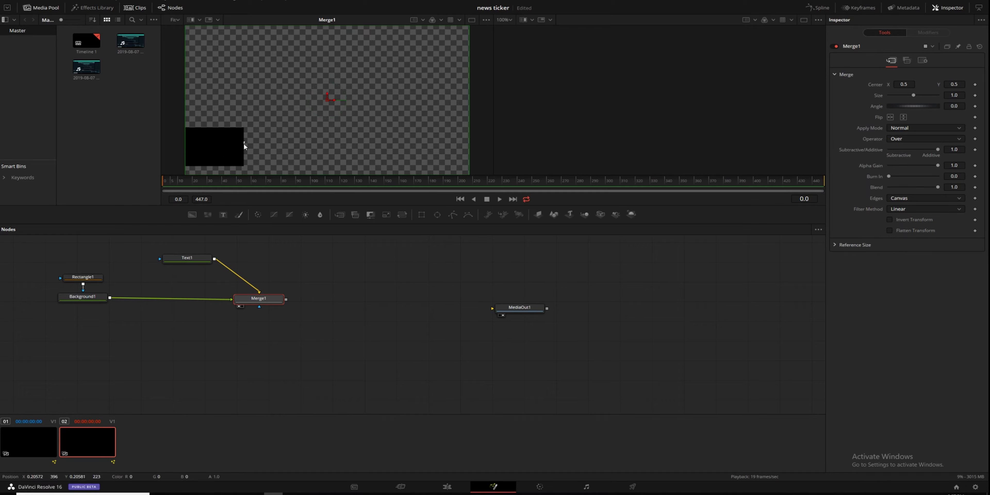
pyautogui.click(281, 286)
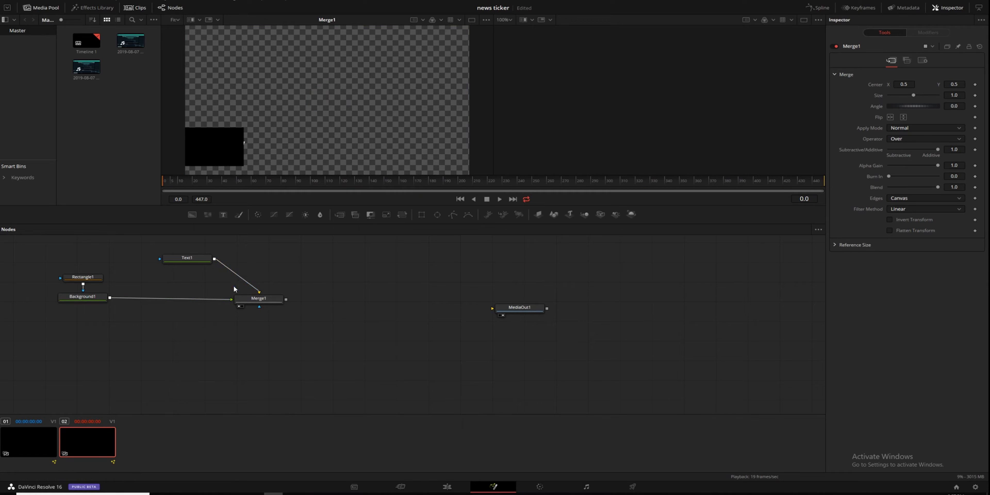
pyautogui.click(269, 302)
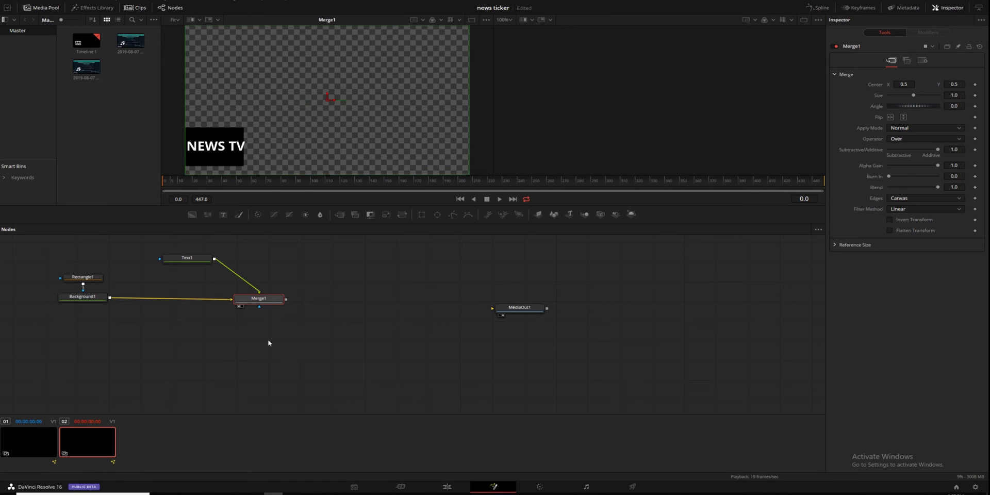
# Tighten the NEWS TV text's tracking to about 0.966 and nudge the text to centre it in the black rectangle.
pyautogui.click(197, 263)
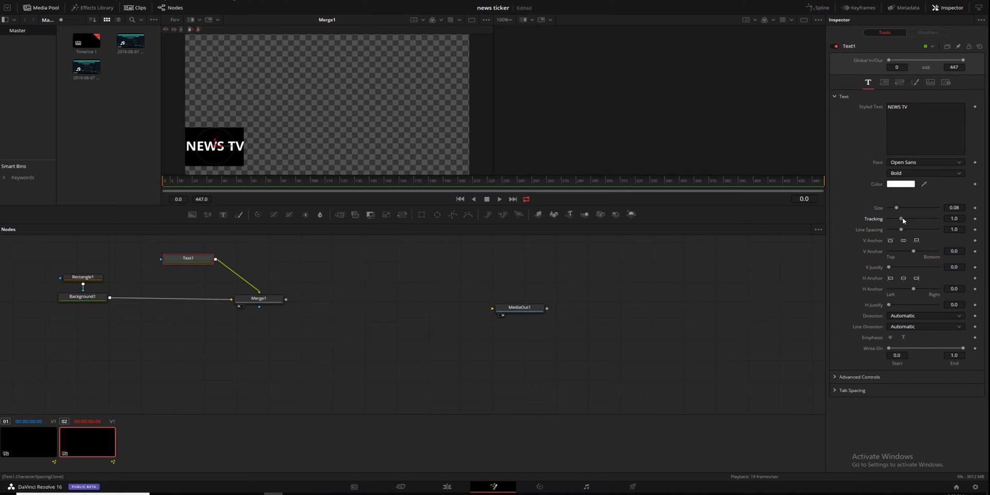
pyautogui.moveTo(902, 218); pyautogui.dragTo(898, 221)
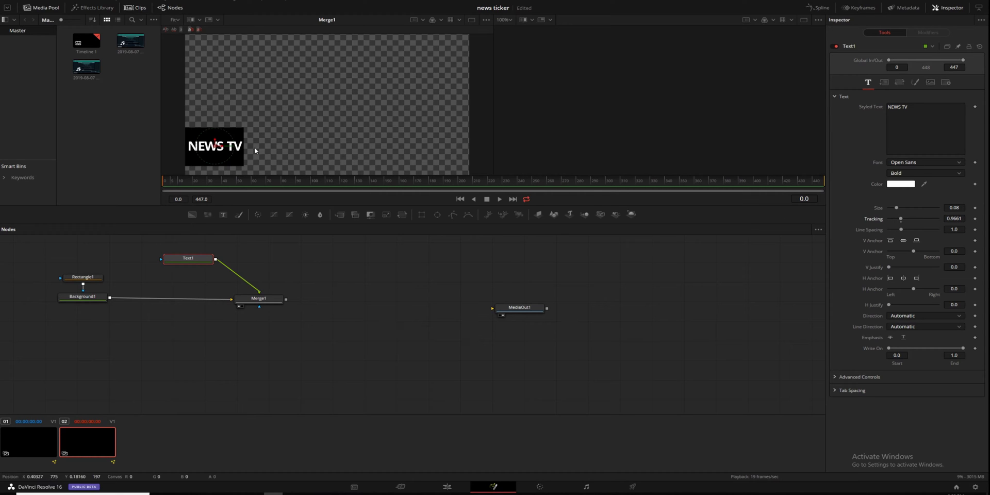
pyautogui.moveTo(222, 148); pyautogui.dragTo(221, 148)
# Add a second Background node beside the text node and colour it white with an alpha of about 0.848.
pyautogui.click(341, 256)
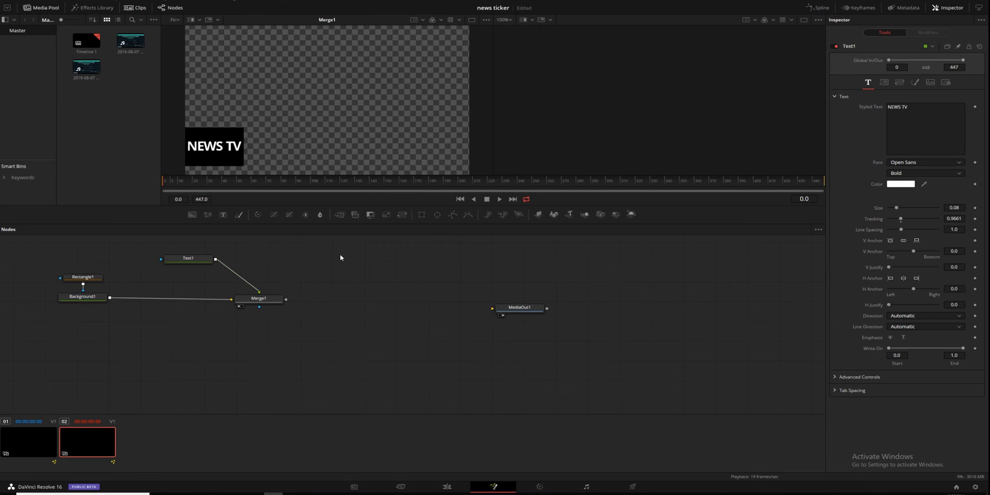
pyautogui.click(192, 214)
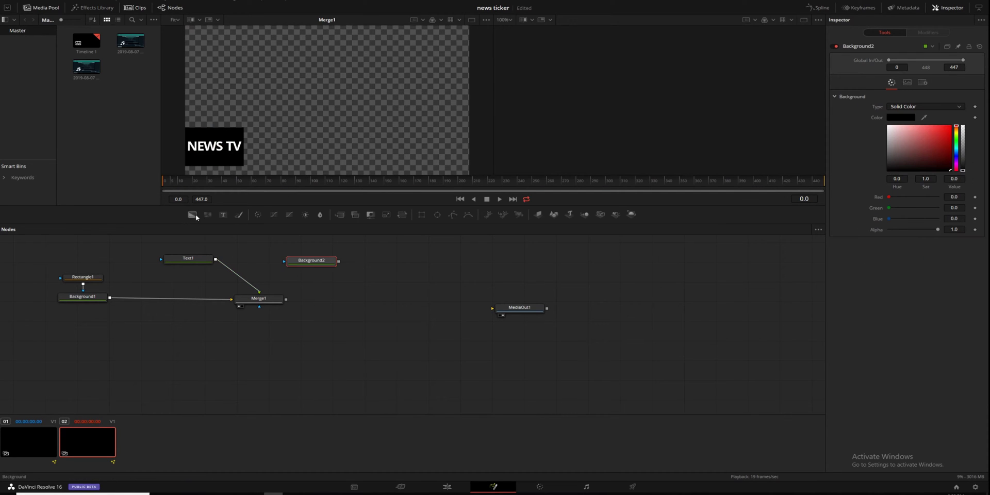
pyautogui.moveTo(314, 261); pyautogui.dragTo(318, 275)
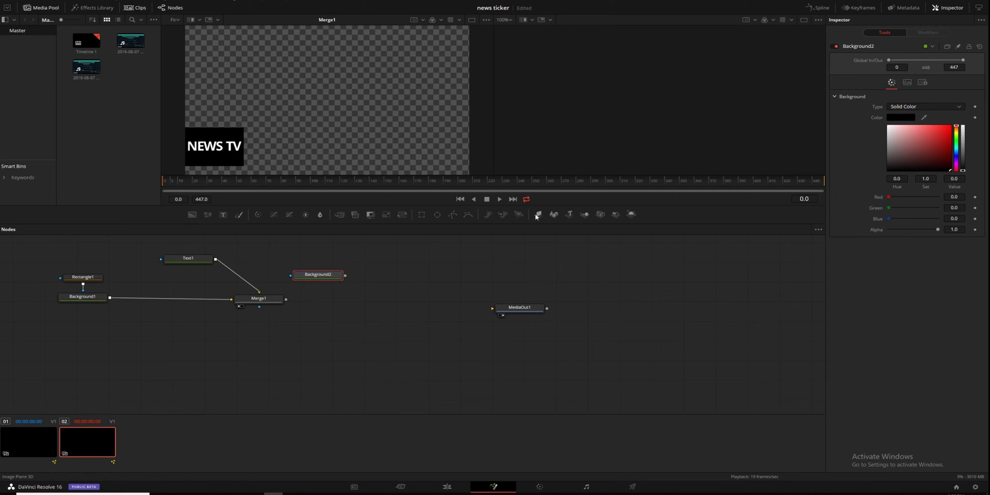
pyautogui.moveTo(913, 135); pyautogui.dragTo(886, 125)
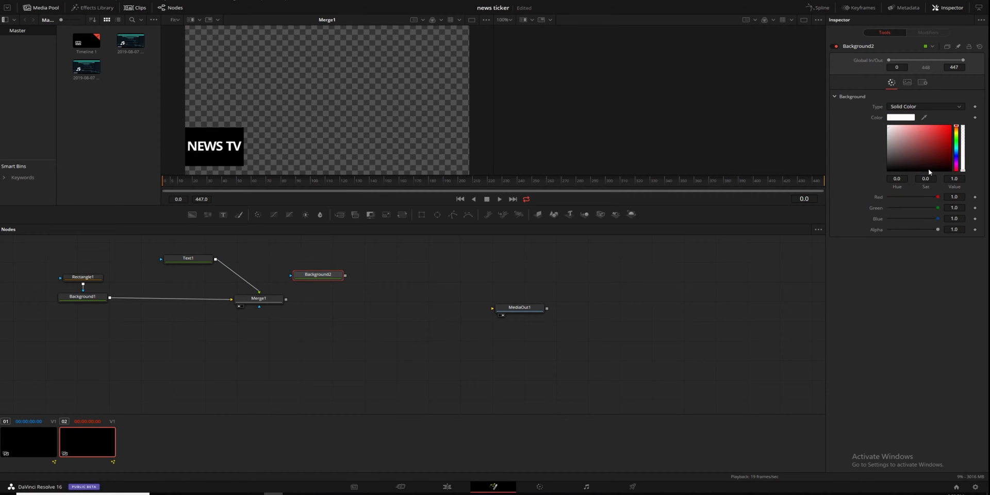
pyautogui.moveTo(965, 169); pyautogui.dragTo(963, 164)
pyautogui.moveTo(293, 272); pyautogui.dragTo(332, 272)
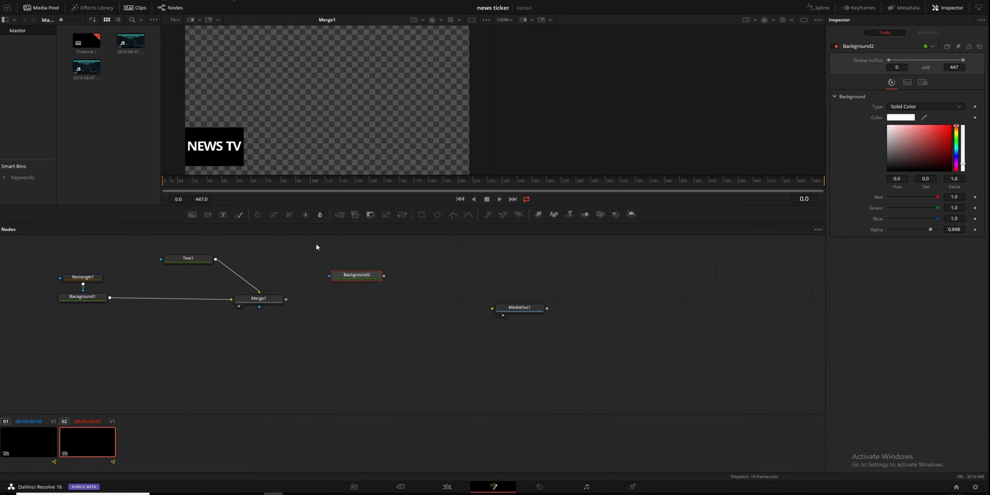
# Mask the white background with a rectangle about 0.65 wide and 0.12 high, extending from the NEWS TV box along its lower half.
pyautogui.click(421, 214)
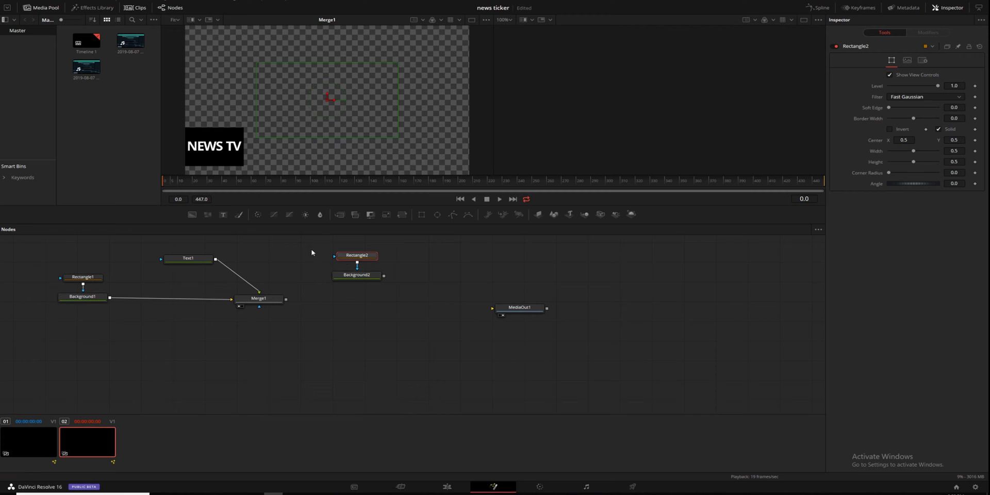
pyautogui.moveTo(328, 99); pyautogui.dragTo(250, 159)
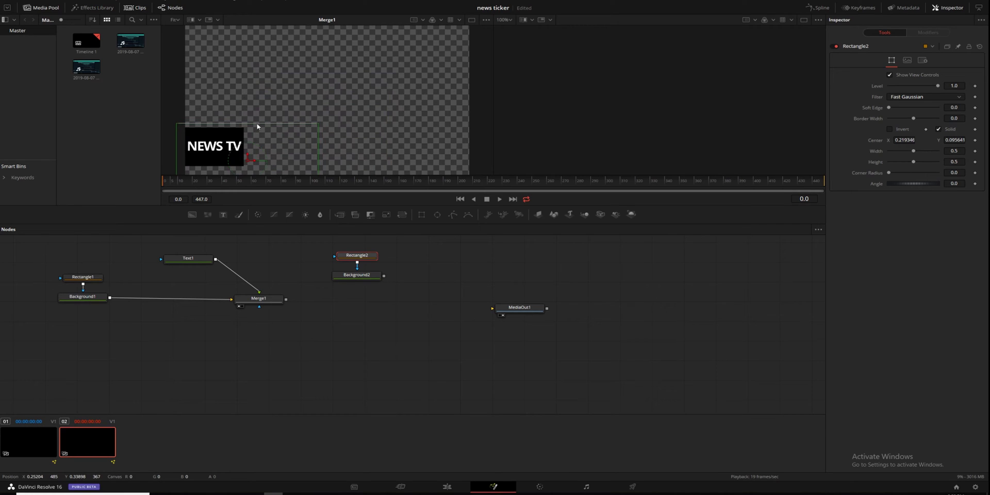
pyautogui.moveTo(258, 125); pyautogui.dragTo(314, 158)
pyautogui.moveTo(384, 158); pyautogui.dragTo(407, 157)
pyautogui.moveTo(333, 161); pyautogui.dragTo(342, 156)
# Add a second Merge node, connect Merge1 as its background and the masked white background as its foreground, and show it in the first viewer.
pyautogui.click(444, 253)
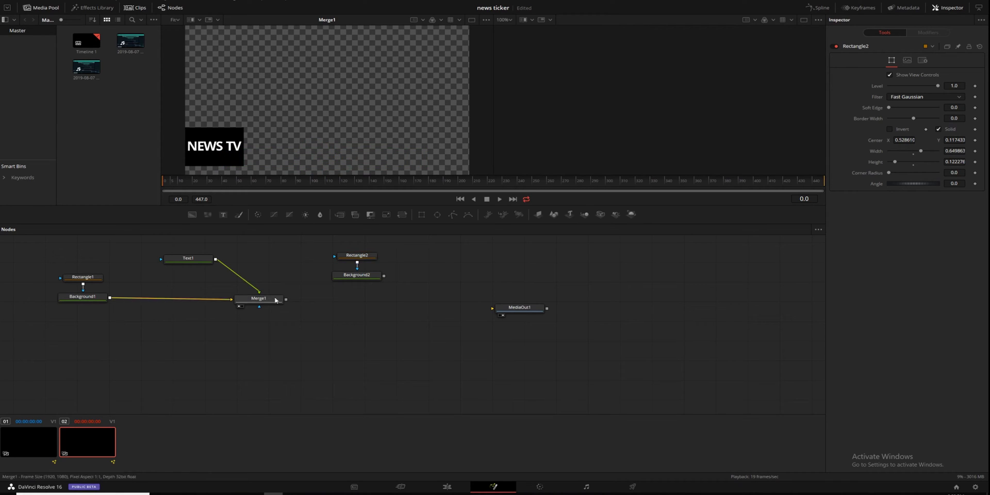
pyautogui.click(340, 215)
pyautogui.moveTo(430, 284); pyautogui.dragTo(367, 302)
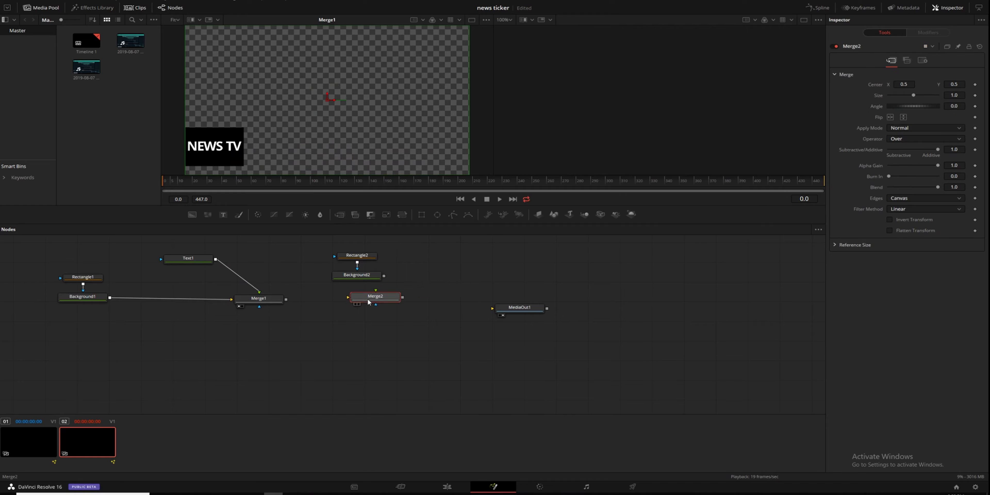
pyautogui.moveTo(287, 299); pyautogui.dragTo(377, 301)
pyautogui.moveTo(365, 247); pyautogui.dragTo(294, 273)
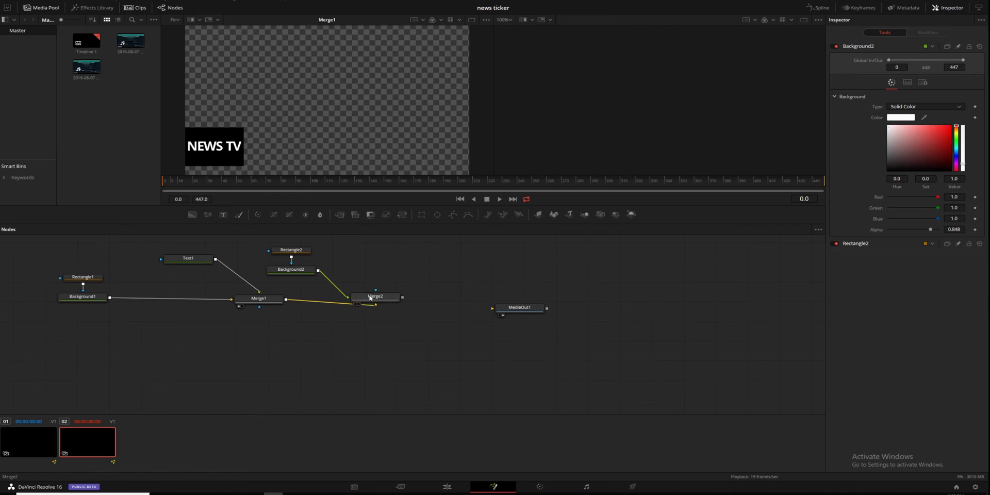
pyautogui.click(390, 299)
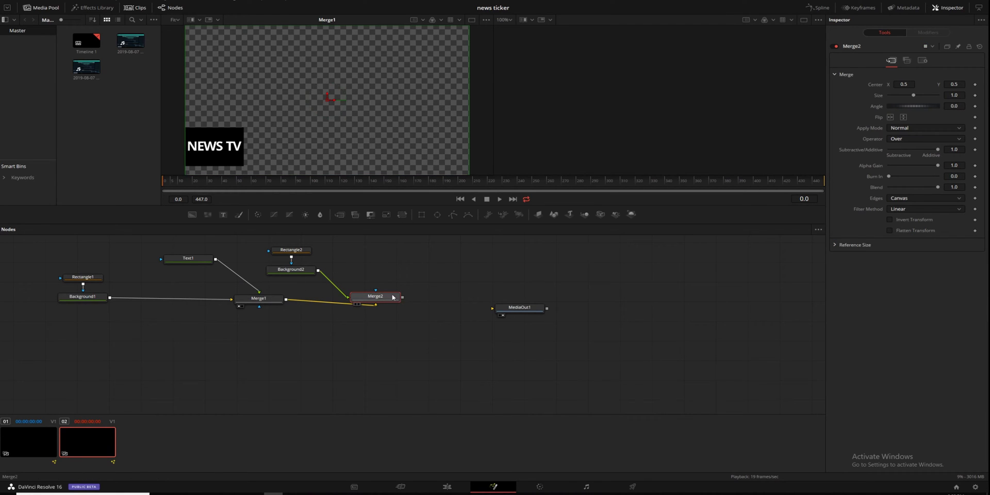
pyautogui.press('1')
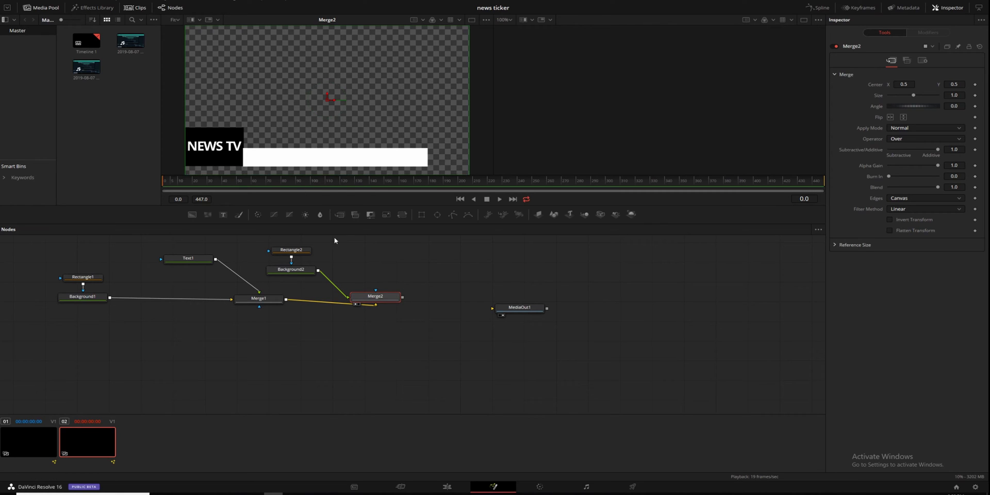
# Place the white bar behind the NEWS TV box by swapping Merge2's inputs, with its mask centred at about X 0.523, Y 0.122.
pyautogui.click(291, 250)
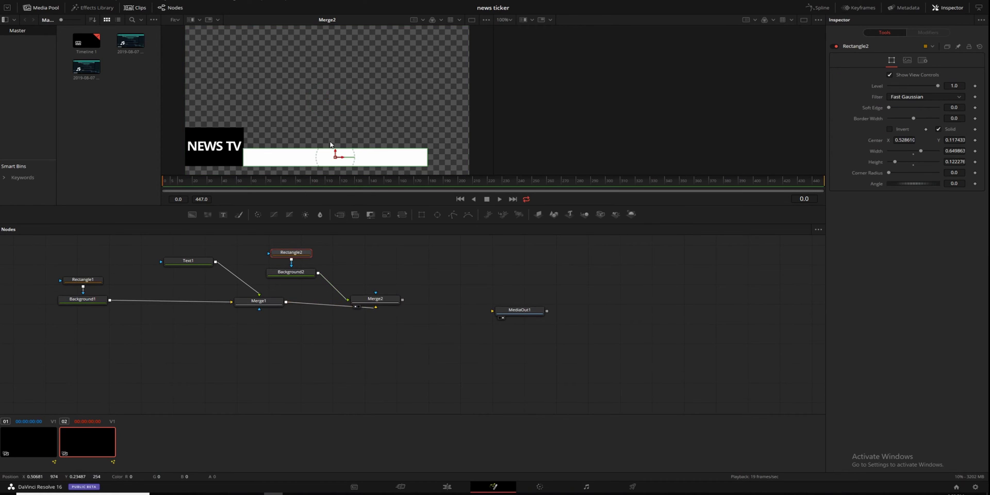
pyautogui.moveTo(336, 153); pyautogui.dragTo(334, 156)
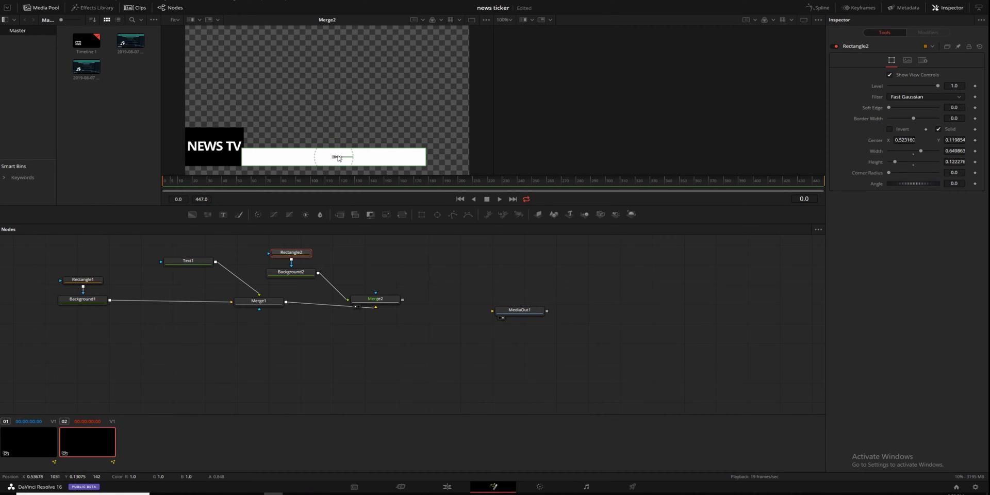
pyautogui.click(377, 298)
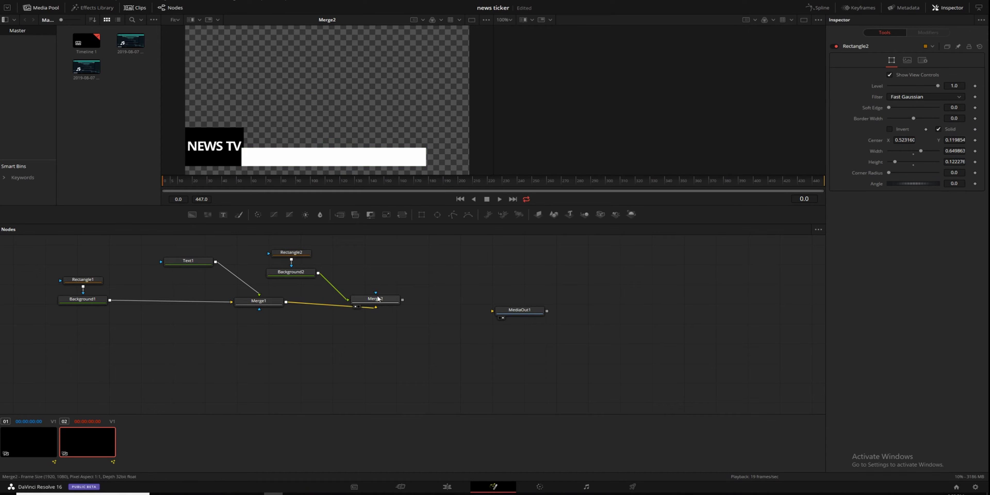
pyautogui.click(378, 298)
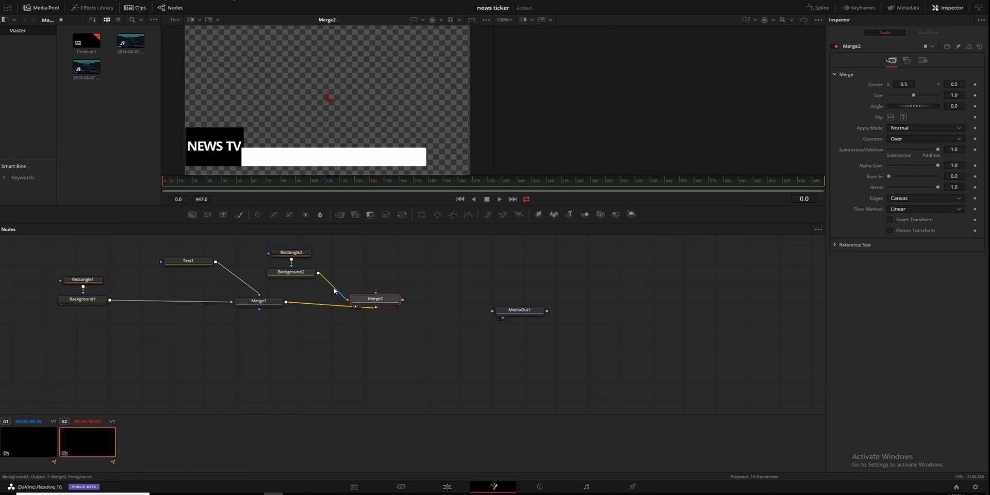
pyautogui.click(285, 252)
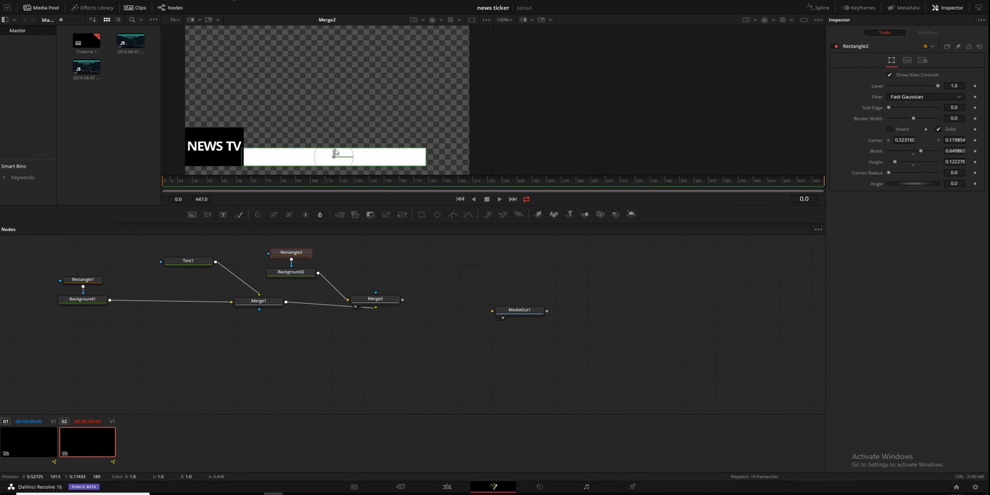
pyautogui.moveTo(335, 152); pyautogui.dragTo(335, 151)
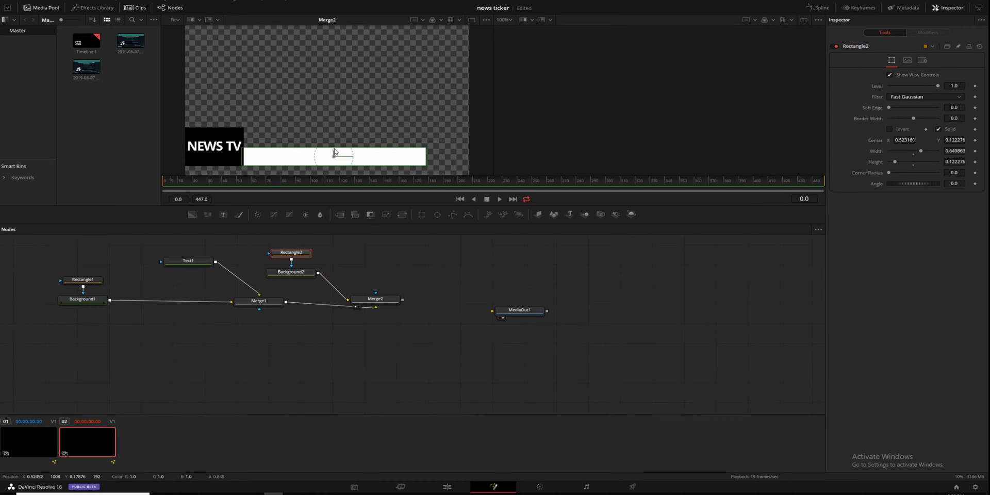
# Duplicate the white Background node with its rectangle mask and place the copy above the second Merge node.
pyautogui.click(365, 264)
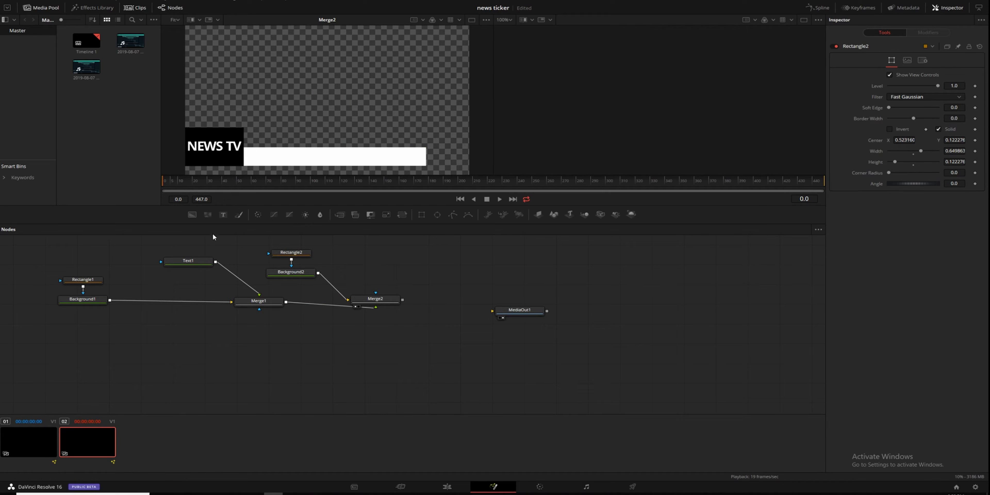
pyautogui.moveTo(213, 233); pyautogui.dragTo(300, 296)
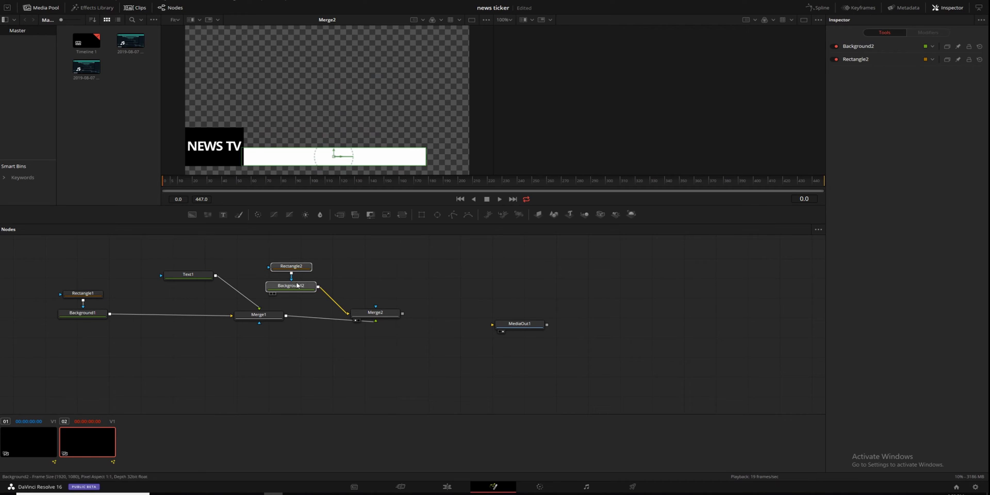
pyautogui.click(395, 278)
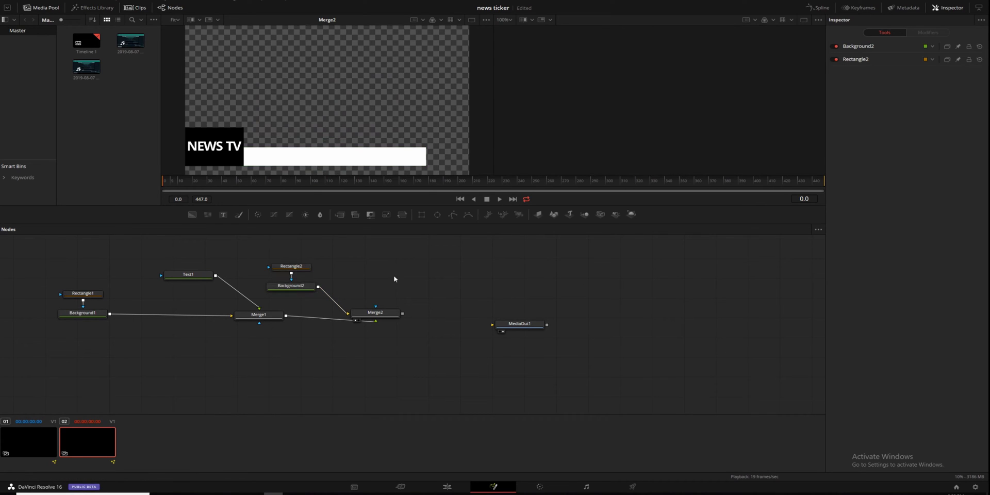
pyautogui.hotkey('ctrl', 'v')
pyautogui.moveTo(391, 280); pyautogui.dragTo(385, 258)
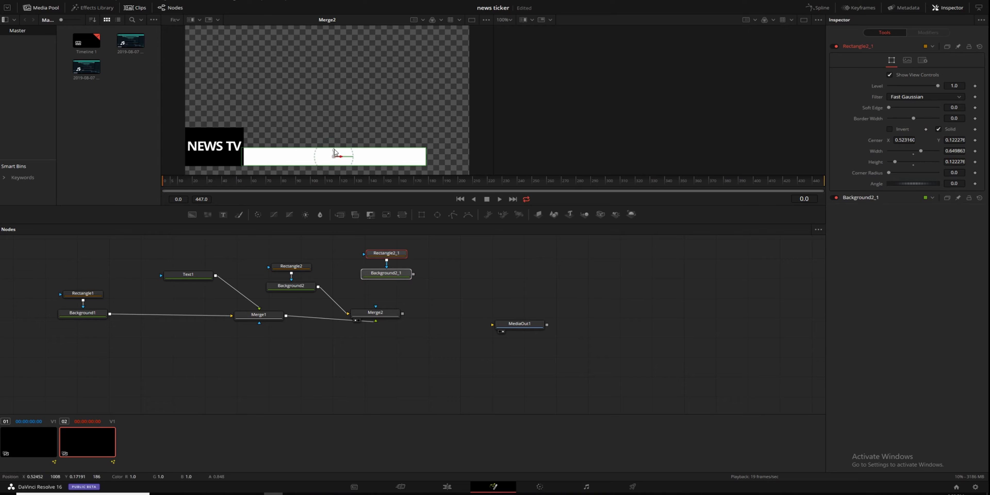
# Reshape the copied mask directly above the white bar, about 0.14 high and centred at Y 0.243, and colour its background dark grey, value about 0.315.
pyautogui.click(393, 257)
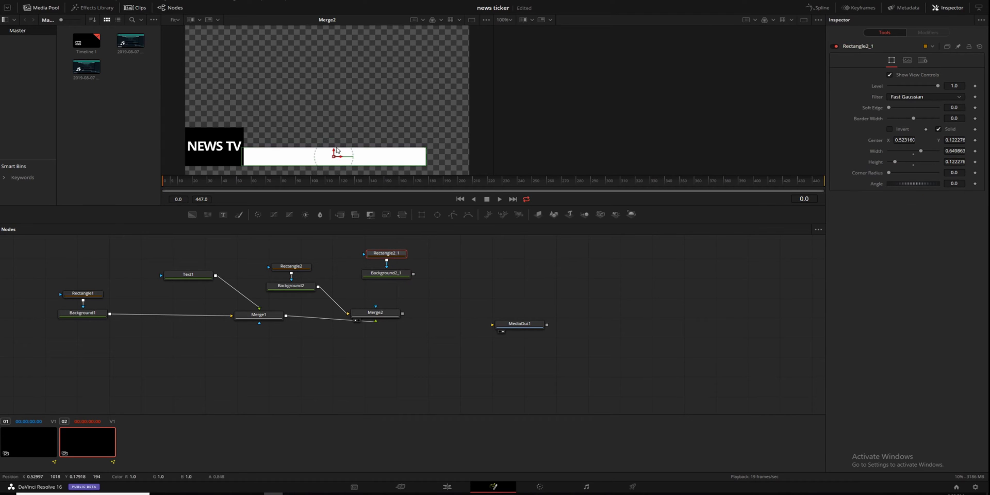
pyautogui.moveTo(334, 156); pyautogui.dragTo(346, 129)
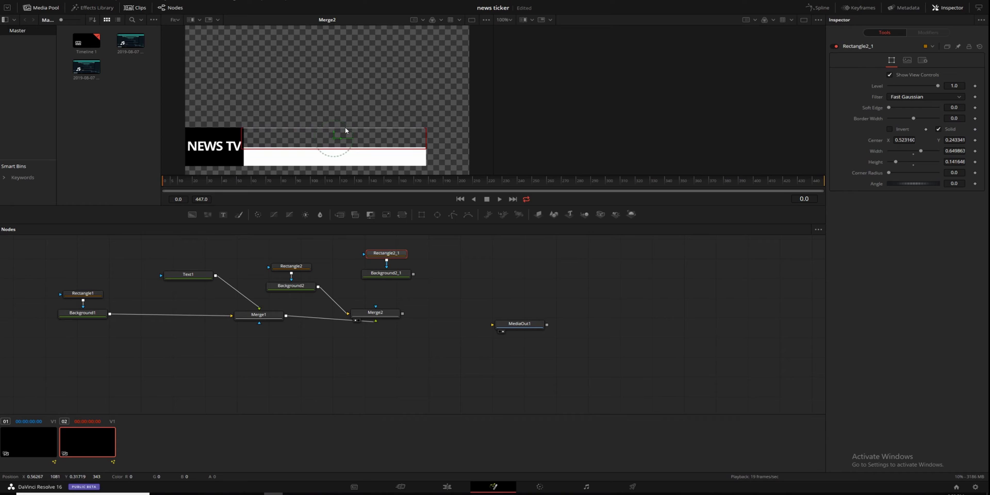
pyautogui.click(390, 274)
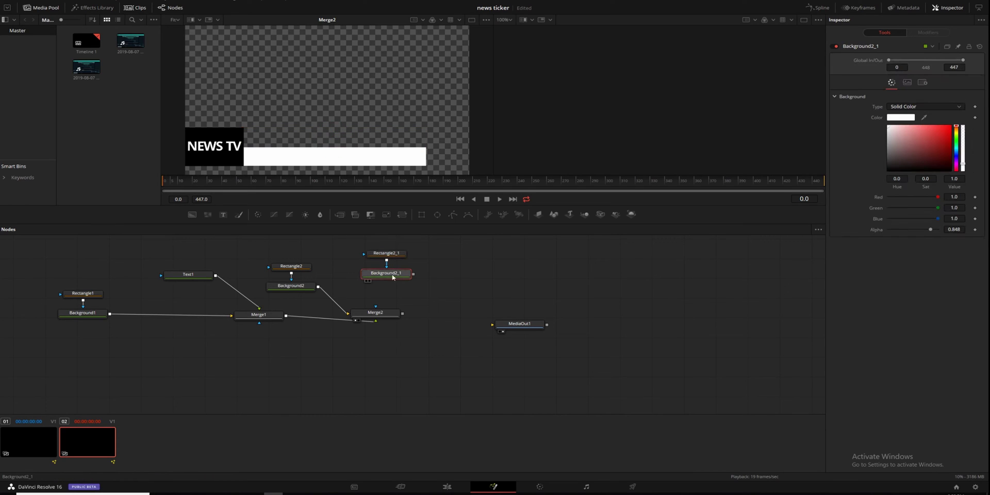
pyautogui.moveTo(892, 153); pyautogui.dragTo(884, 159)
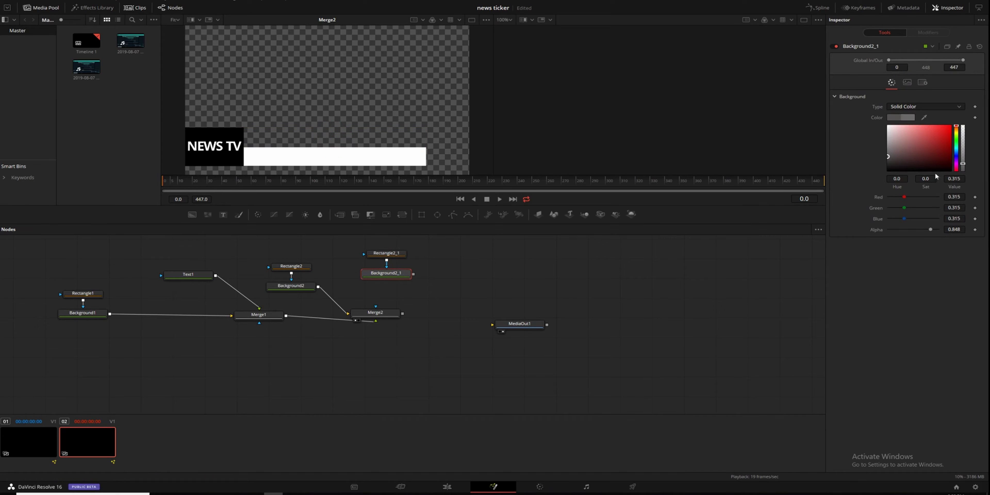
# Add a third Merge node combining Merge2 with the grey background, show it in the first viewer, and swap its foreground and background inputs.
pyautogui.click(447, 289)
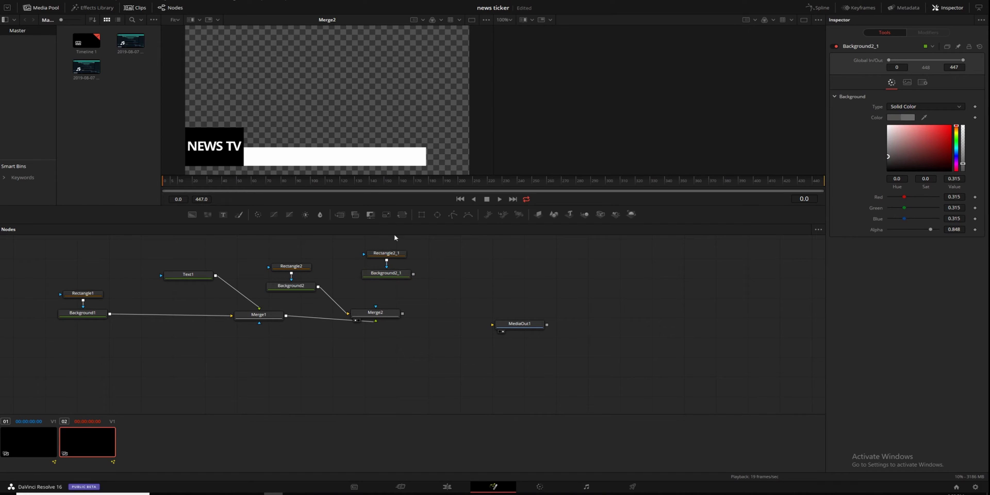
pyautogui.click(340, 214)
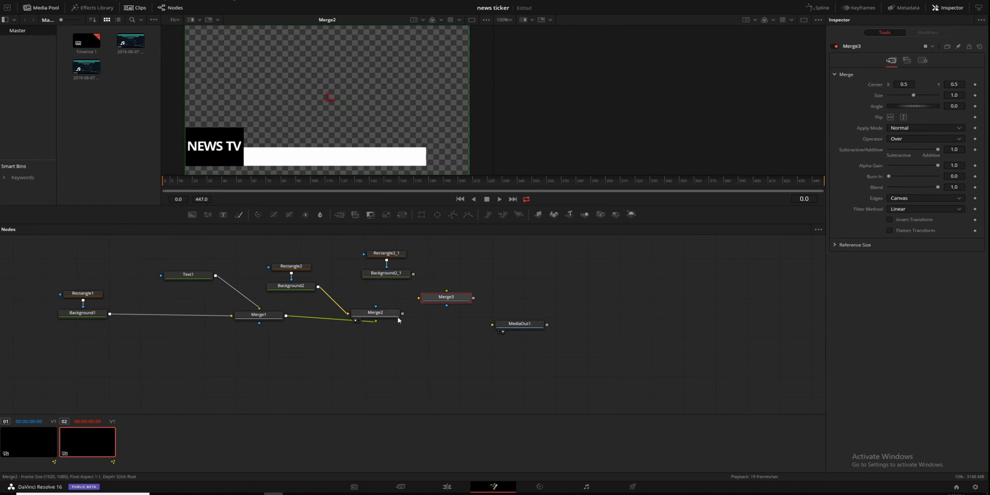
pyautogui.moveTo(403, 313); pyautogui.dragTo(440, 302)
pyautogui.moveTo(413, 274); pyautogui.dragTo(441, 304)
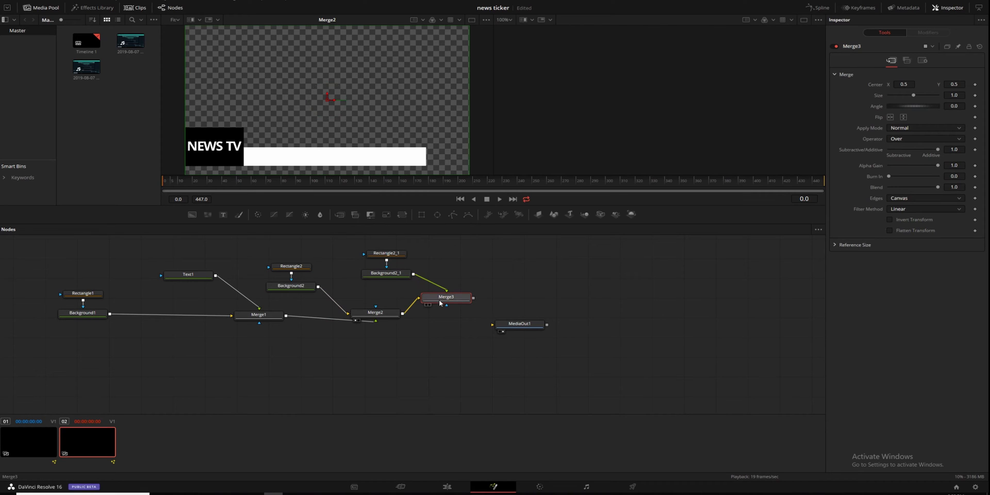
pyautogui.press('1')
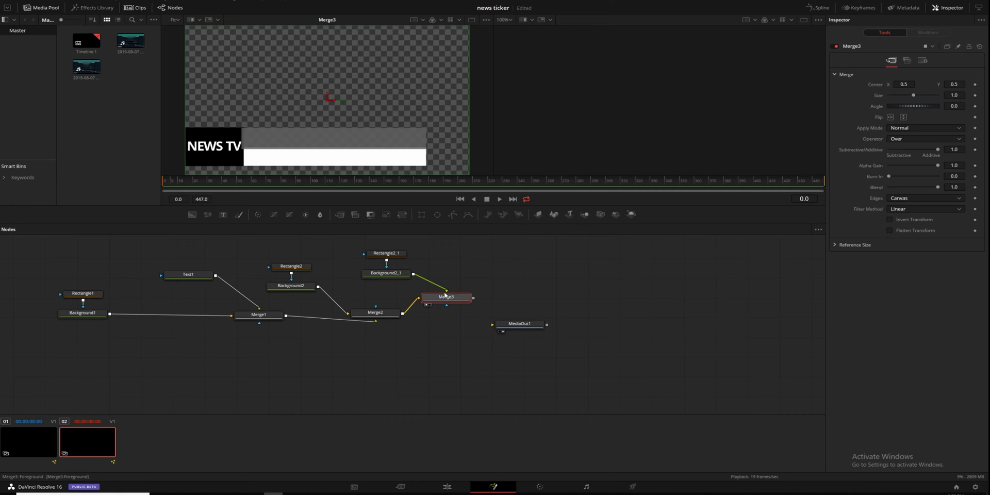
pyautogui.hotkey('ctrl', 't')
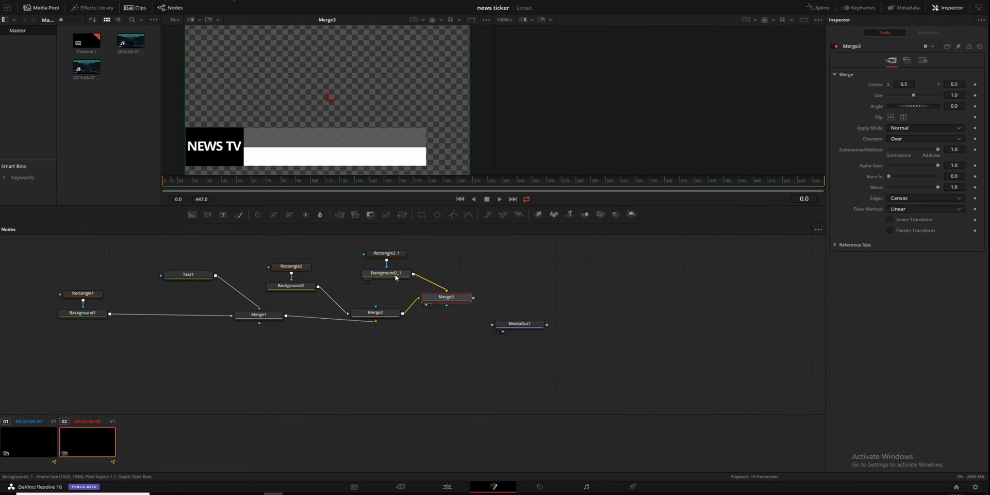
# Add a second Text+ node to the node graph and set its text colour to black.
pyautogui.click(472, 284)
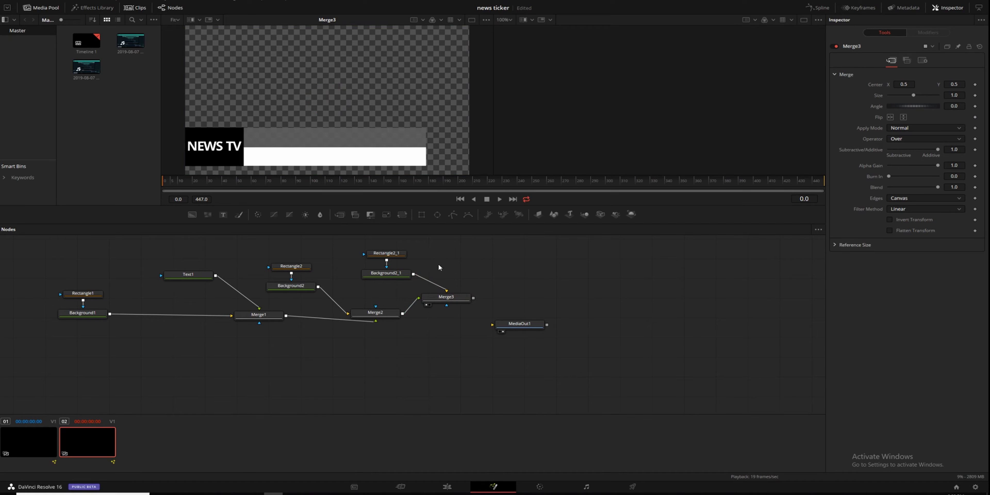
pyautogui.click(224, 215)
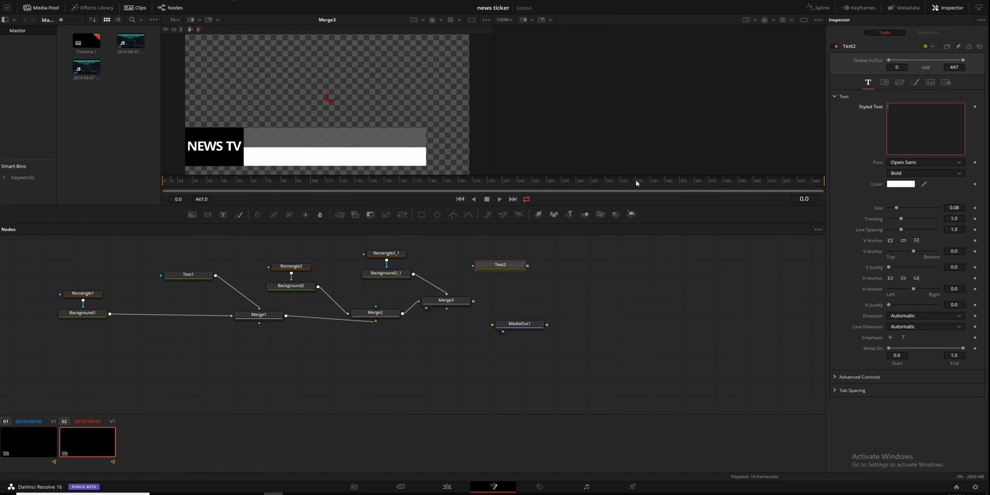
pyautogui.click(902, 185)
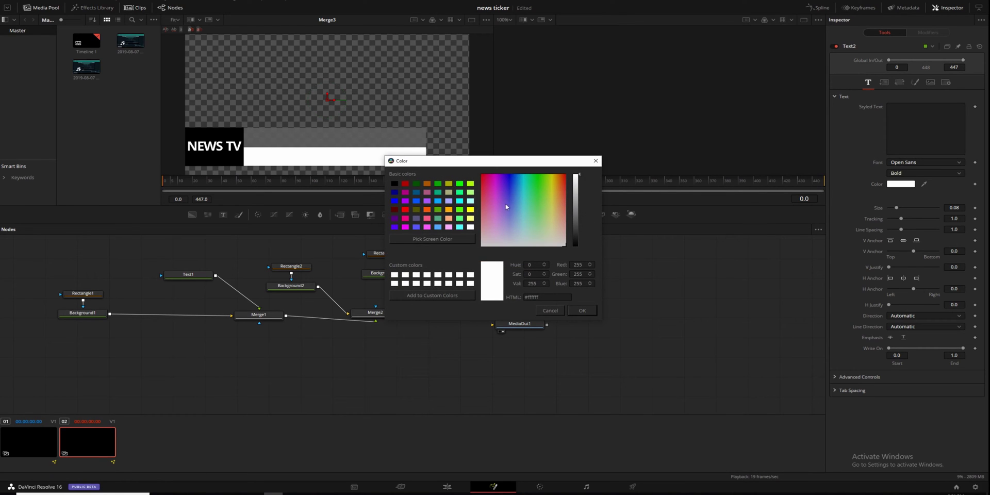
pyautogui.moveTo(575, 235); pyautogui.dragTo(572, 291)
pyautogui.click(583, 310)
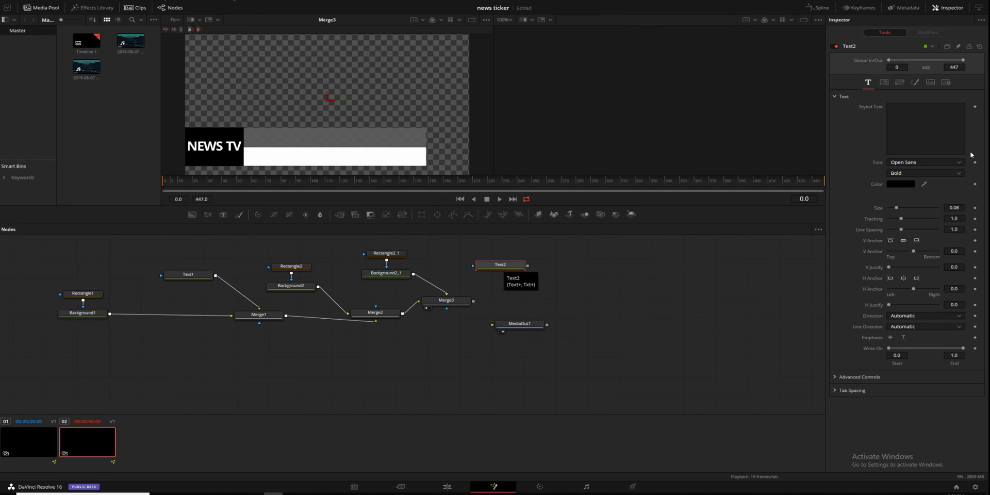
# Enter "This is a news ticker showing current events!" in Text2, repeat it many times in a row, and show Text2 in the first viewer.
pyautogui.click(946, 128)
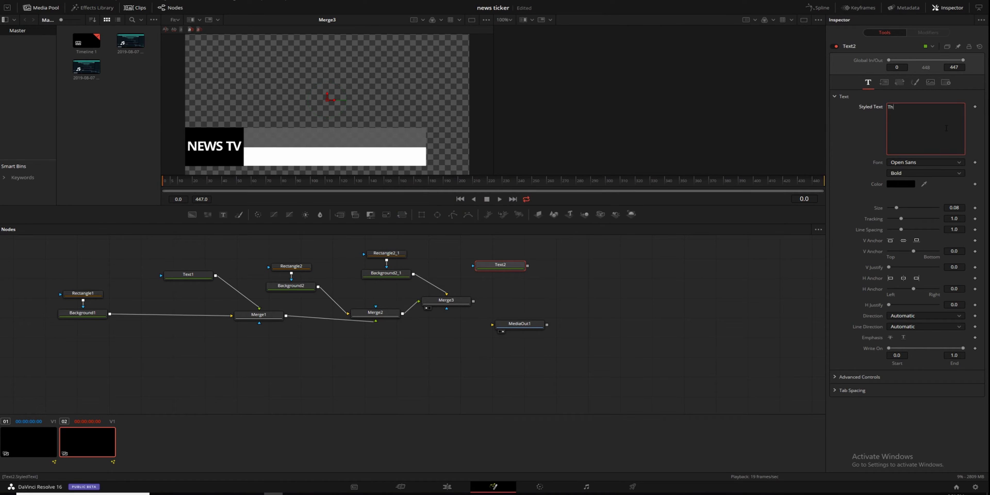
pyautogui.write('This is a news')
pyautogui.write(' ticker showing')
pyautogui.write(' current events!')
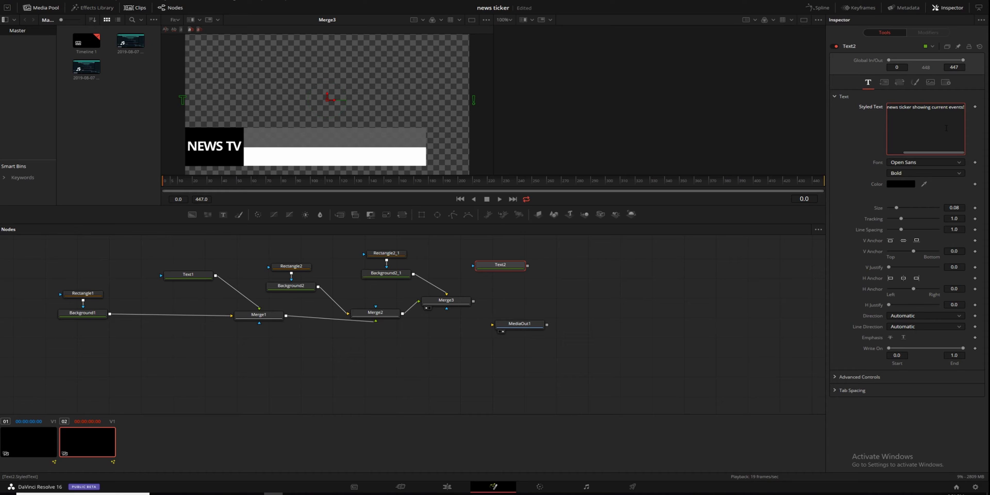
pyautogui.hotkey('ctrl', 's')
pyautogui.hotkey('ctrl', 'a')
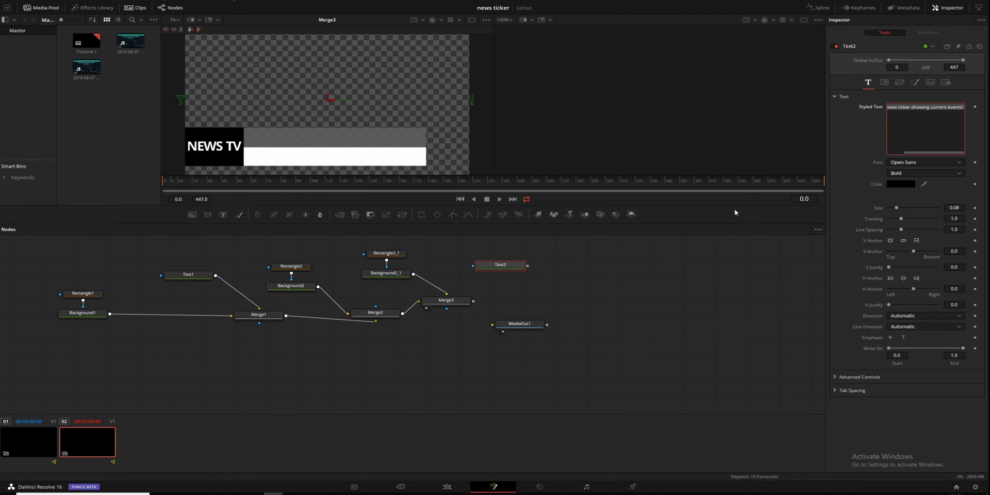
pyautogui.click(724, 218)
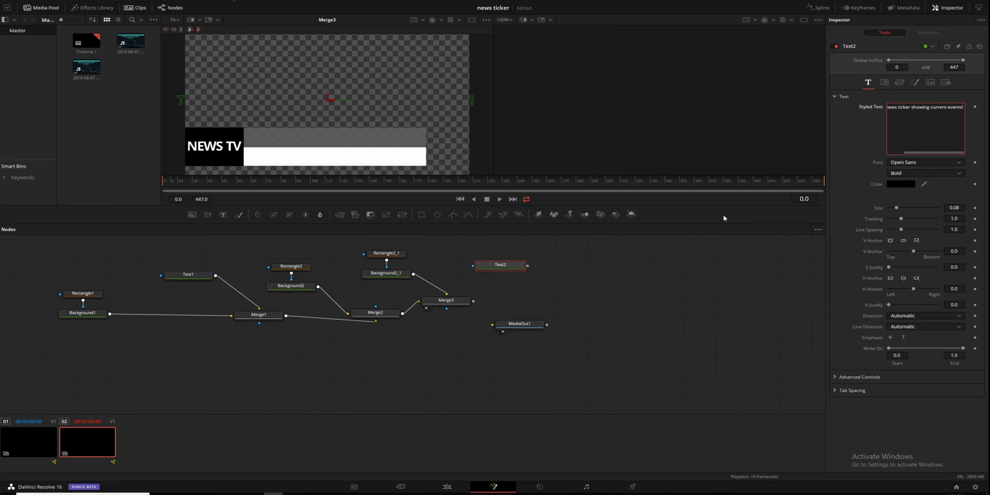
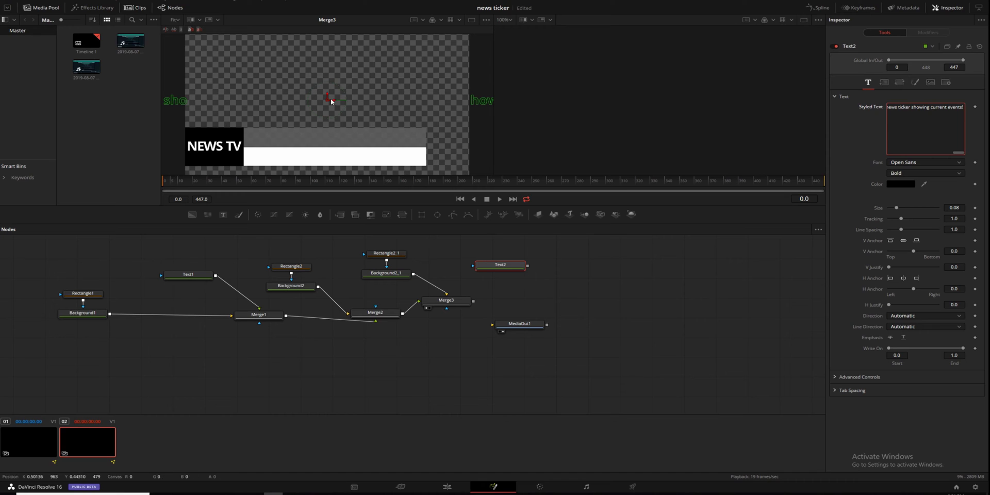
pyautogui.click(505, 266)
pyautogui.press('1')
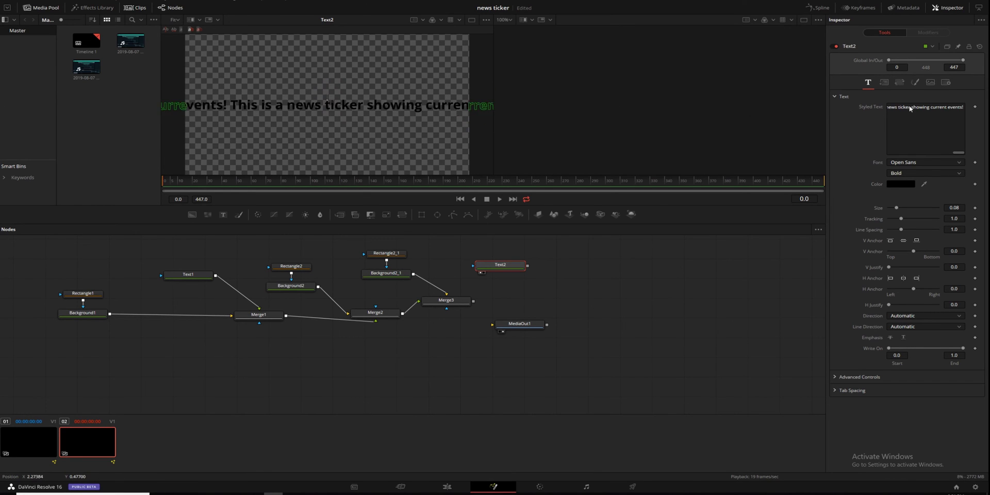
pyautogui.press('space')
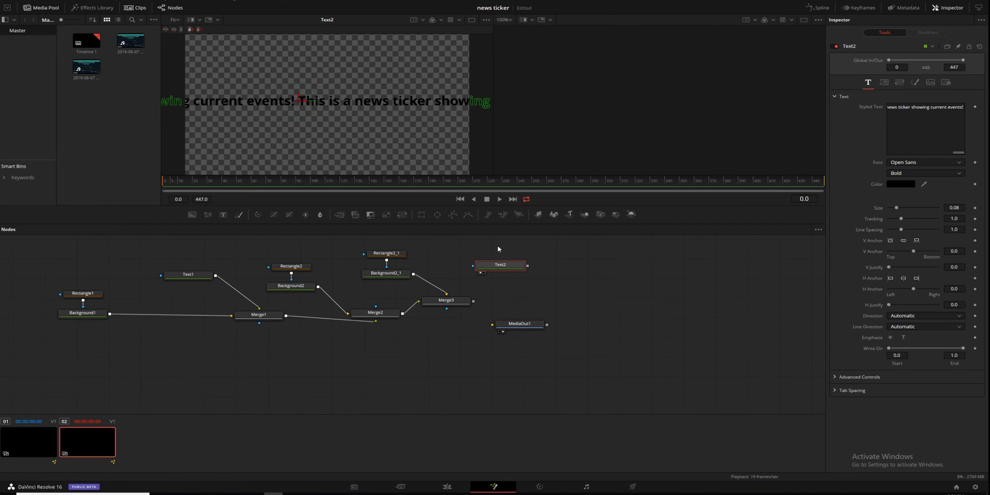
# Show Merge3 in the first viewer and move the Text2 text onto the white bar, at about Y 0.125.
pyautogui.click(447, 301)
pyautogui.press('1')
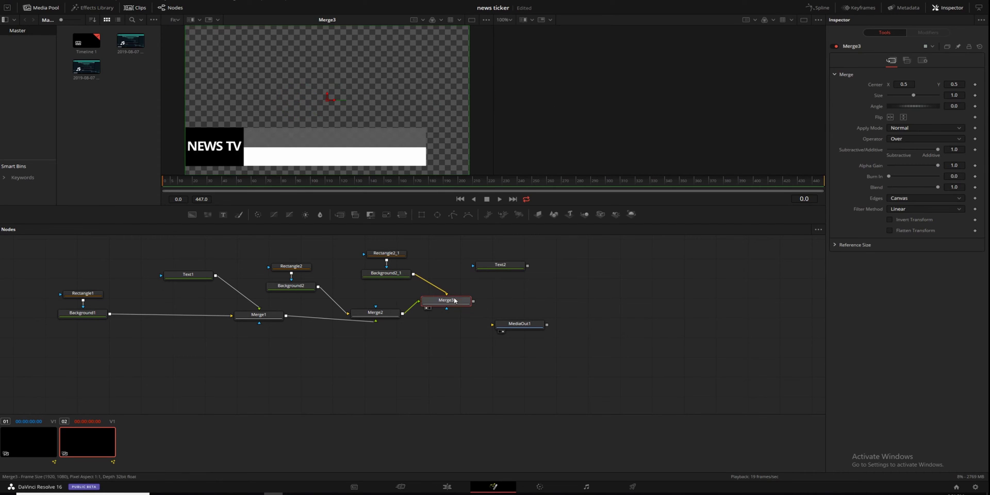
pyautogui.click(500, 265)
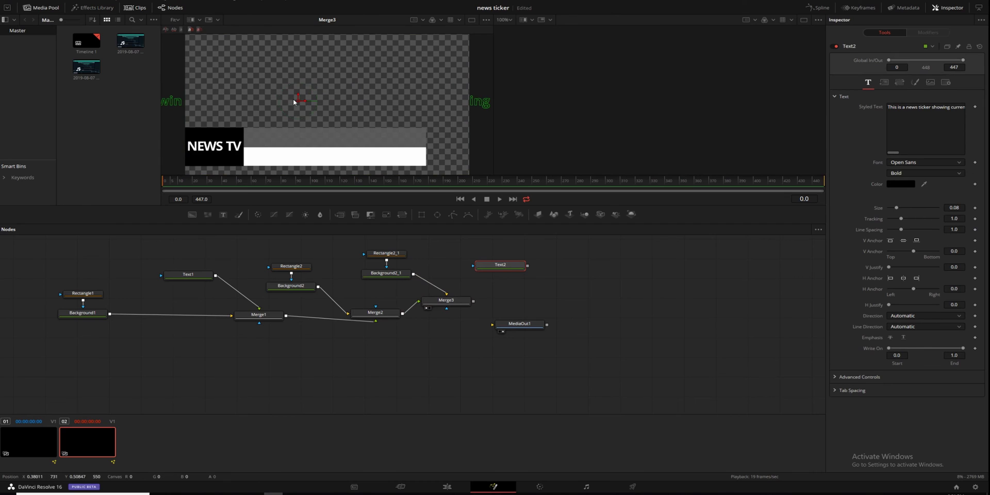
pyautogui.moveTo(297, 102); pyautogui.dragTo(305, 158)
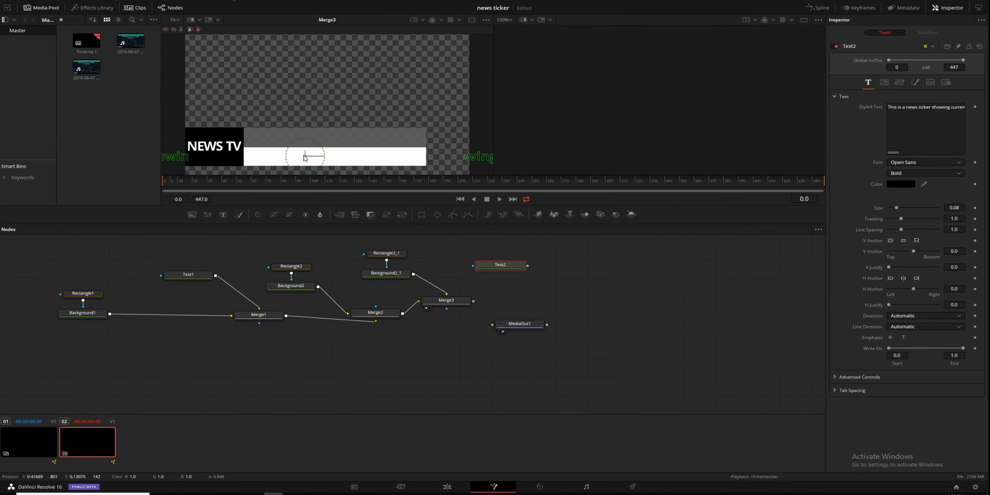
# Add a fourth Merge node with Merge3 as background and Text2 as foreground, and show it in the first viewer.
pyautogui.click(454, 275)
pyautogui.click(340, 214)
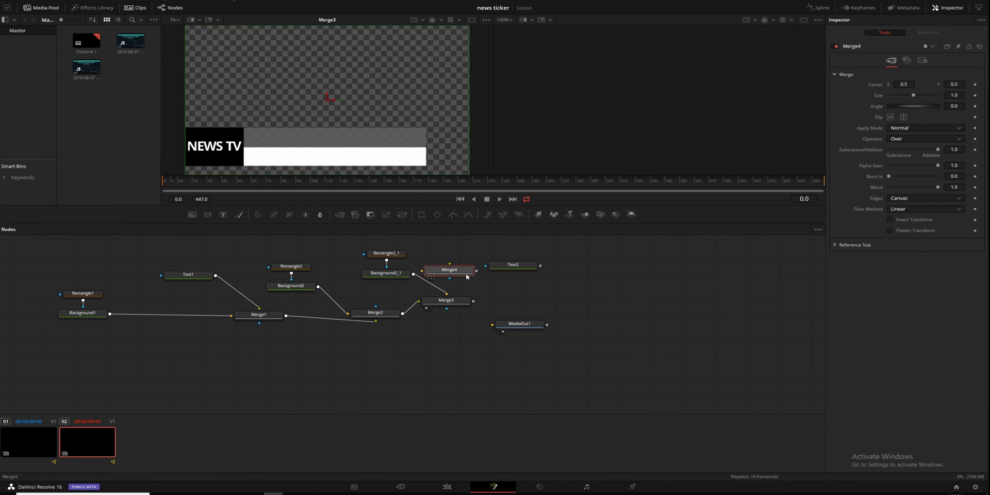
pyautogui.moveTo(468, 277); pyautogui.dragTo(542, 300)
pyautogui.moveTo(473, 301); pyautogui.dragTo(498, 294)
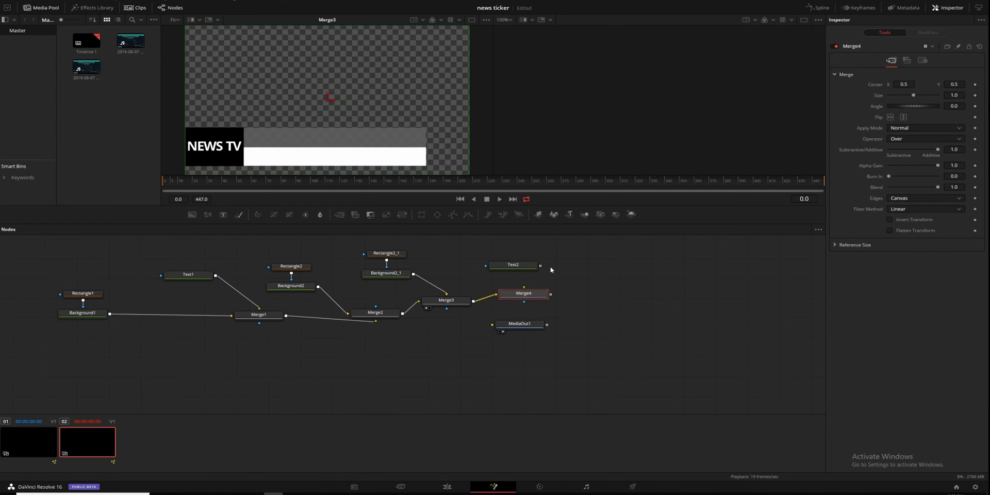
pyautogui.moveTo(540, 265); pyautogui.dragTo(536, 297)
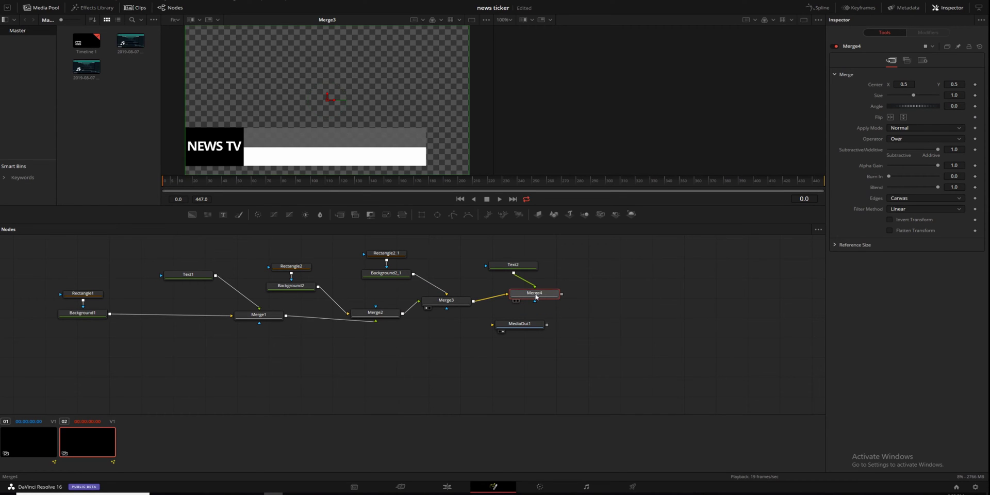
pyautogui.press('1')
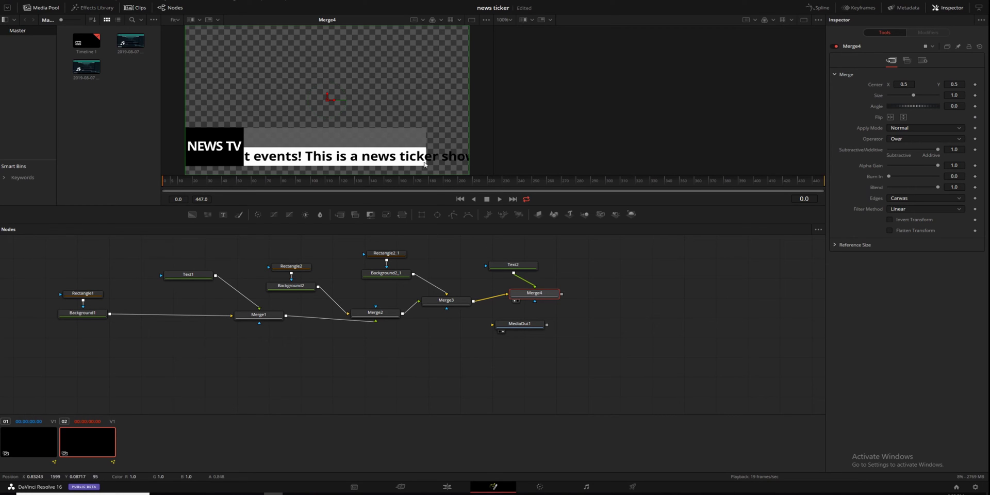
# Mask Text2 with a new rectangle centred at about X 0.456, Y 0.214 and about 0.781 wide, ending at the white bar's right edge.
pyautogui.click(513, 265)
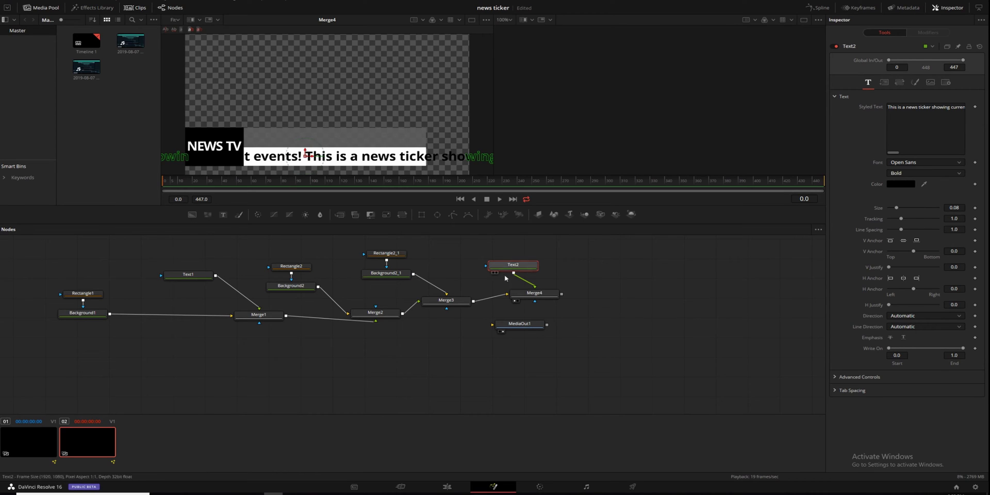
pyautogui.click(421, 214)
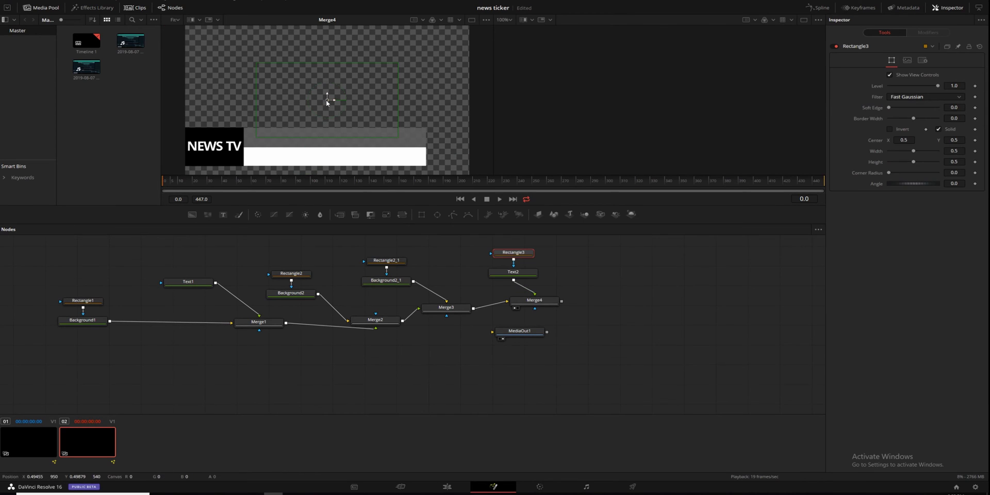
pyautogui.moveTo(326, 100); pyautogui.dragTo(315, 141)
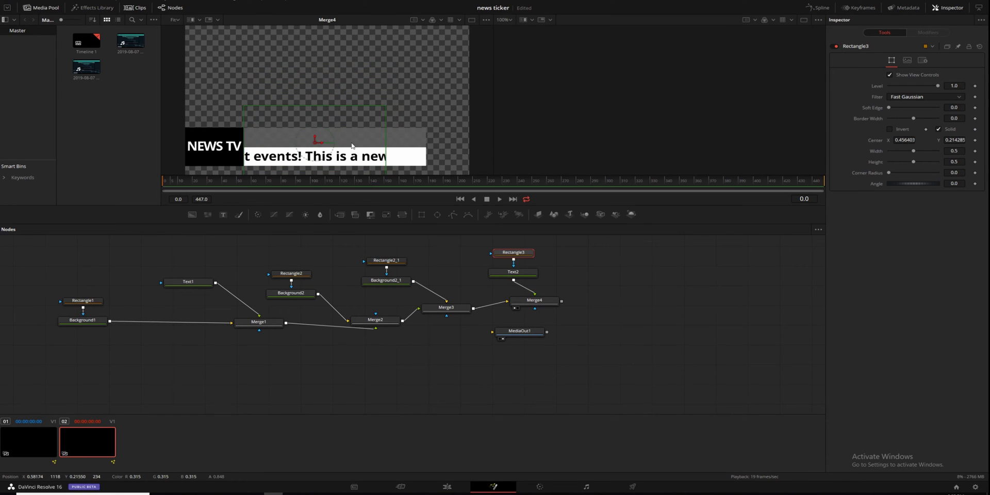
pyautogui.moveTo(386, 145); pyautogui.dragTo(427, 144)
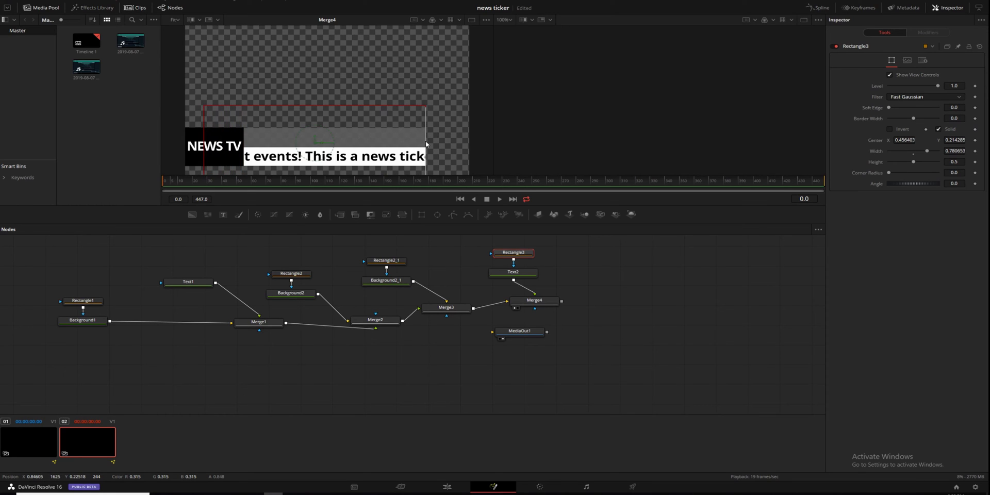
pyautogui.click(456, 294)
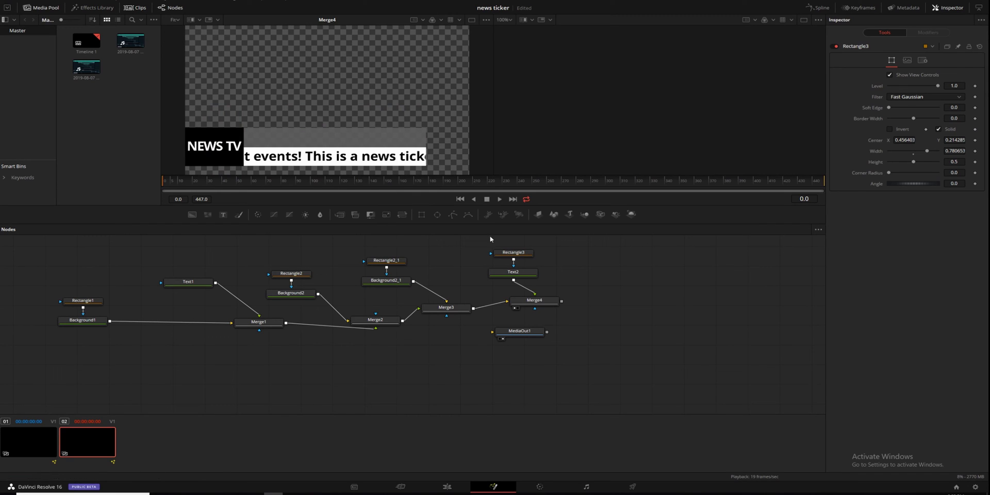
# Move the MediaOut1 node down in the node graph, below and clear of the Merge nodes.
pyautogui.moveTo(520, 331); pyautogui.dragTo(518, 359)
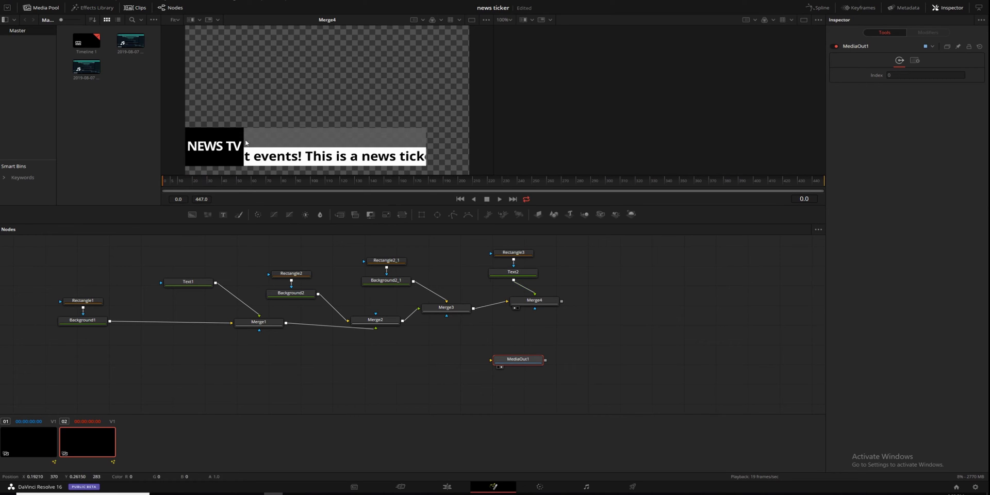
pyautogui.click(589, 271)
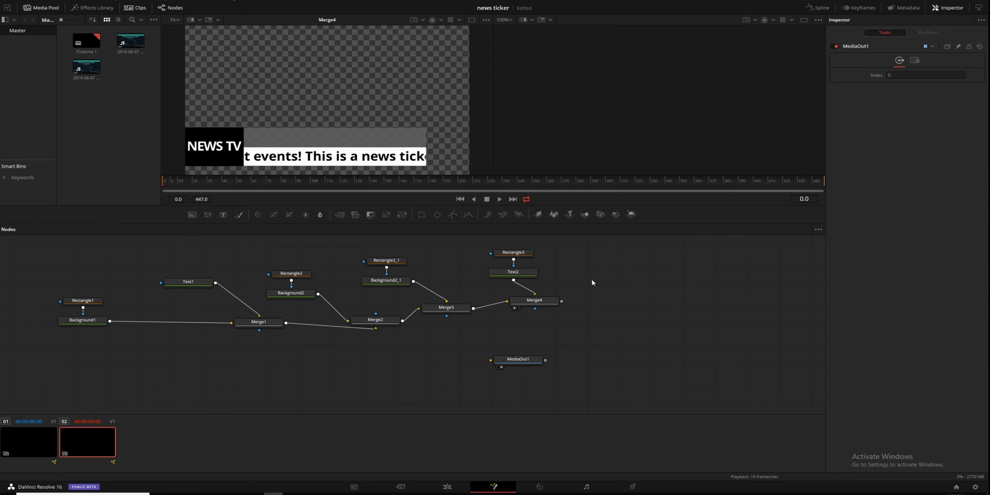
pyautogui.moveTo(518, 360); pyautogui.dragTo(489, 369)
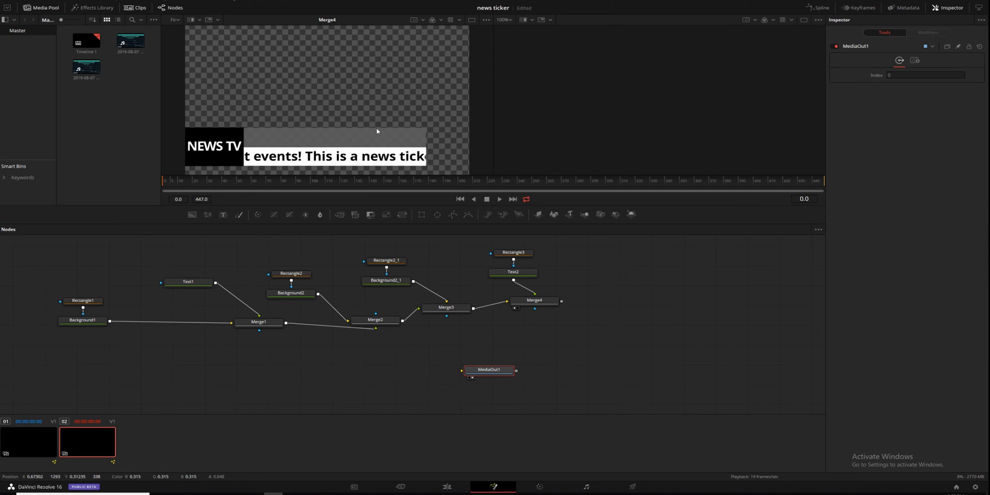
# Move the Text2 ticker text past the right side of the frame, to a Center X of about 5.107.
pyautogui.scroll(-5, 376, 129)
pyautogui.scroll(-3, 376, 129)
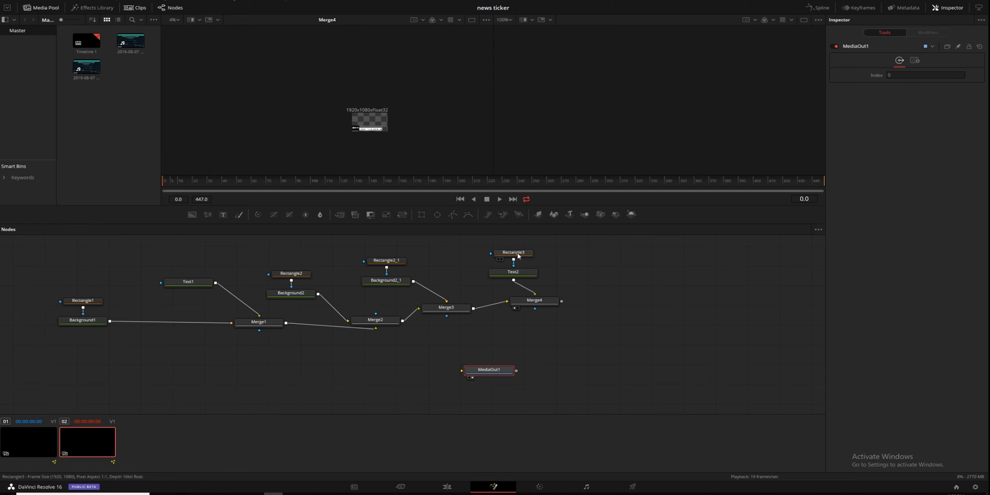
pyautogui.click(518, 273)
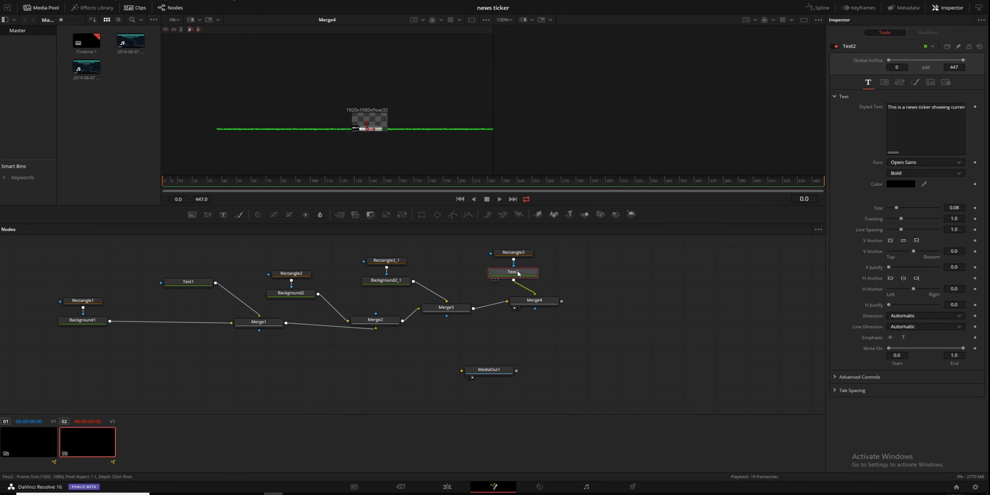
pyautogui.moveTo(375, 131); pyautogui.dragTo(509, 132)
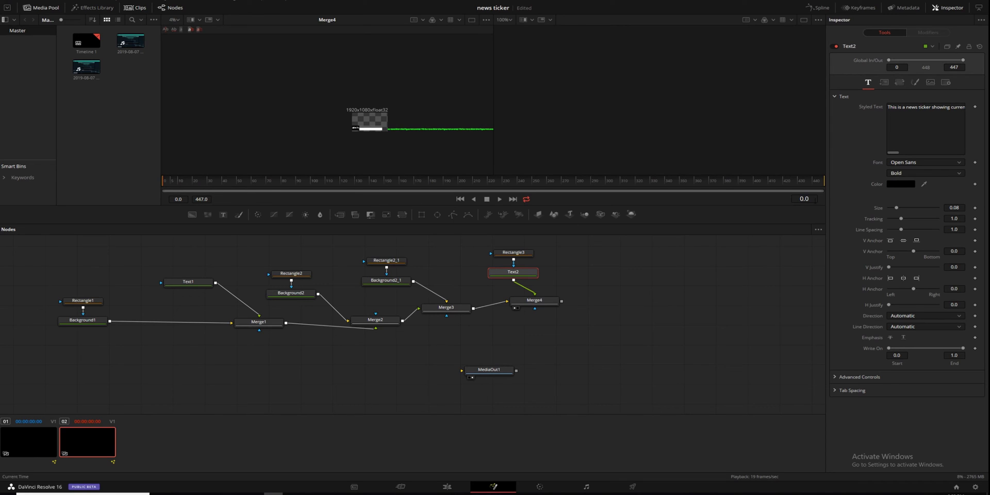
# Keyframe the Center of Text2 at frame 0.
pyautogui.click(805, 198)
pyautogui.press('Return')
pyautogui.click(884, 84)
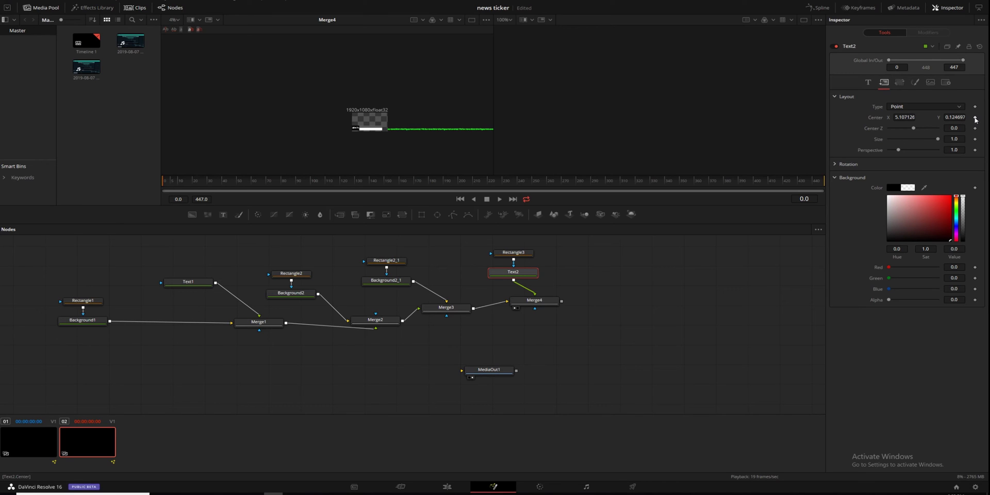
pyautogui.click(975, 117)
# At frame 447, move the ticker text leftward across the frame to a Center X of about -3.20.
pyautogui.moveTo(424, 187); pyautogui.dragTo(718, 189)
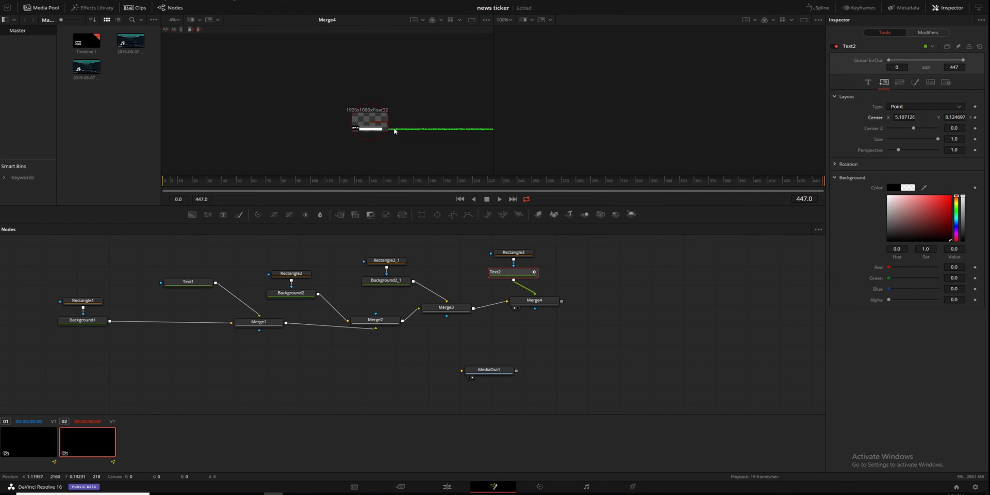
pyautogui.scroll(-1, 401, 131)
pyautogui.scroll(-1, 401, 131)
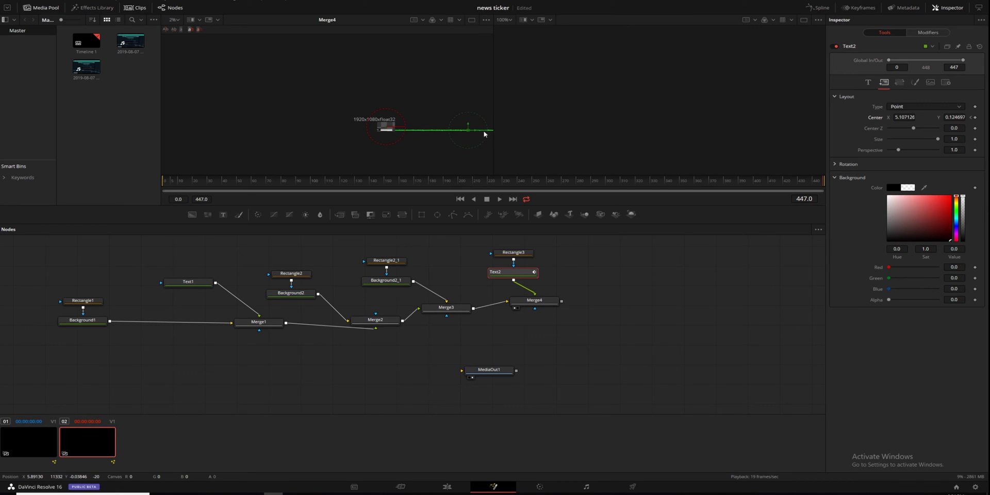
pyautogui.moveTo(474, 133); pyautogui.dragTo(391, 132)
pyautogui.scroll(3, 391, 132)
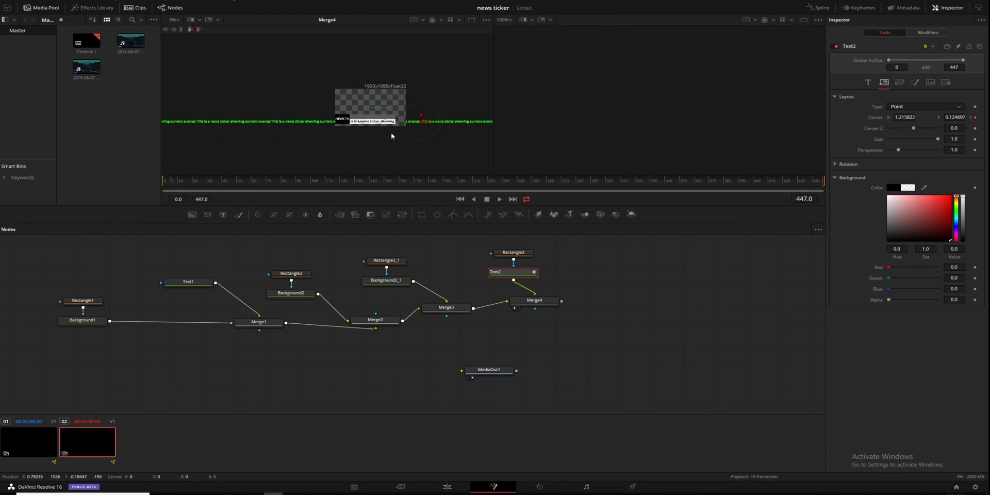
pyautogui.scroll(1, 392, 135)
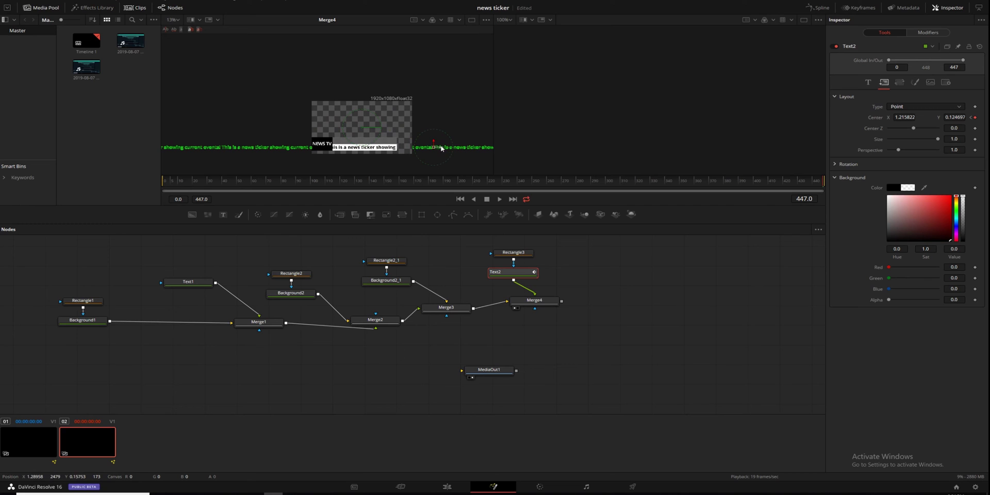
pyautogui.moveTo(441, 148); pyautogui.dragTo(0, 147)
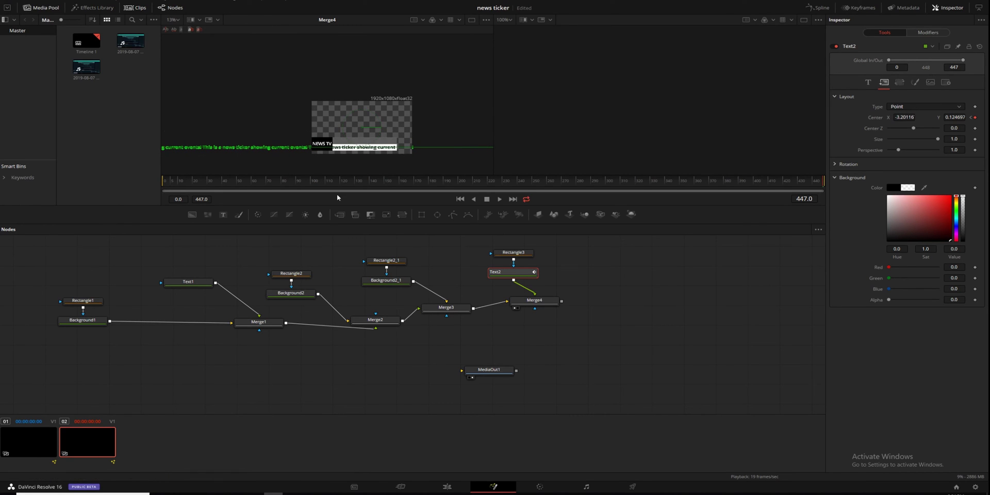
# Preview the ticker scroll from frame 0, restart playback partway through, and dismiss the GPU memory warning.
pyautogui.moveTo(278, 182); pyautogui.dragTo(65, 184)
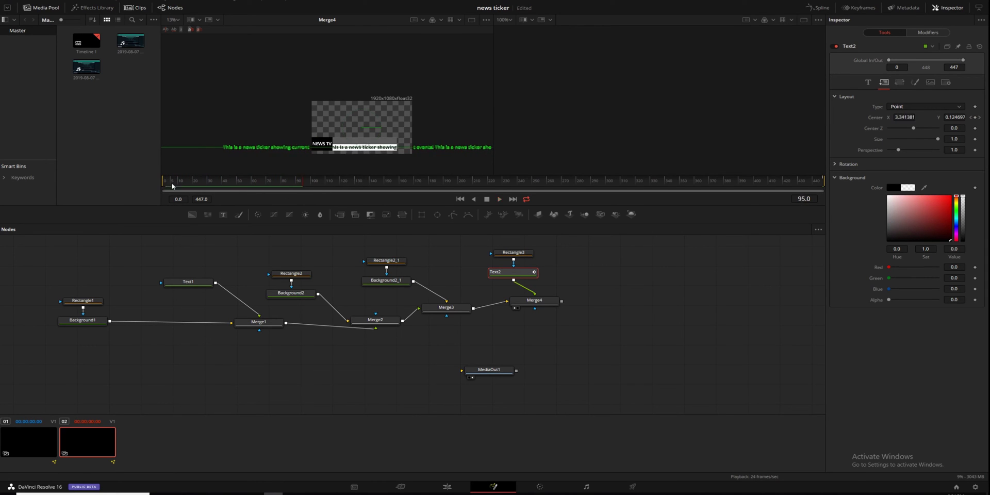
pyautogui.press('space')
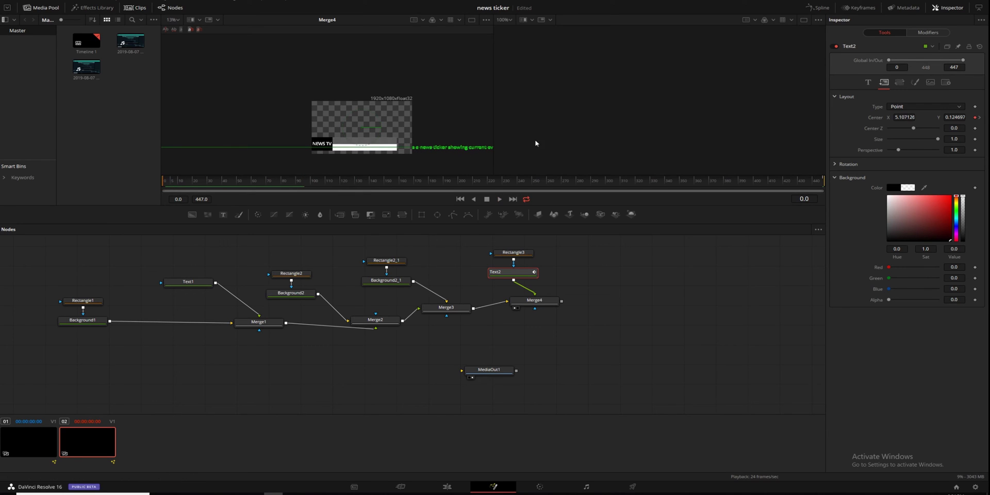
pyautogui.press('space')
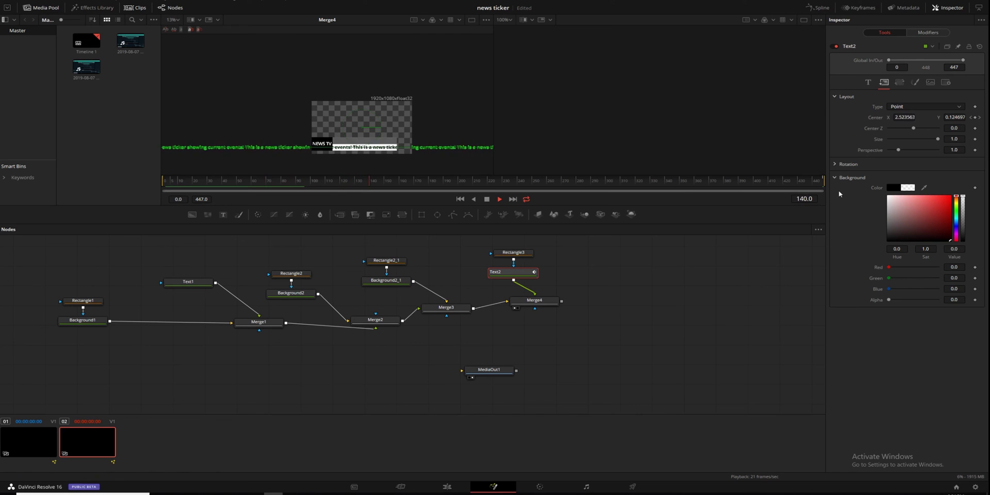
pyautogui.click(416, 183)
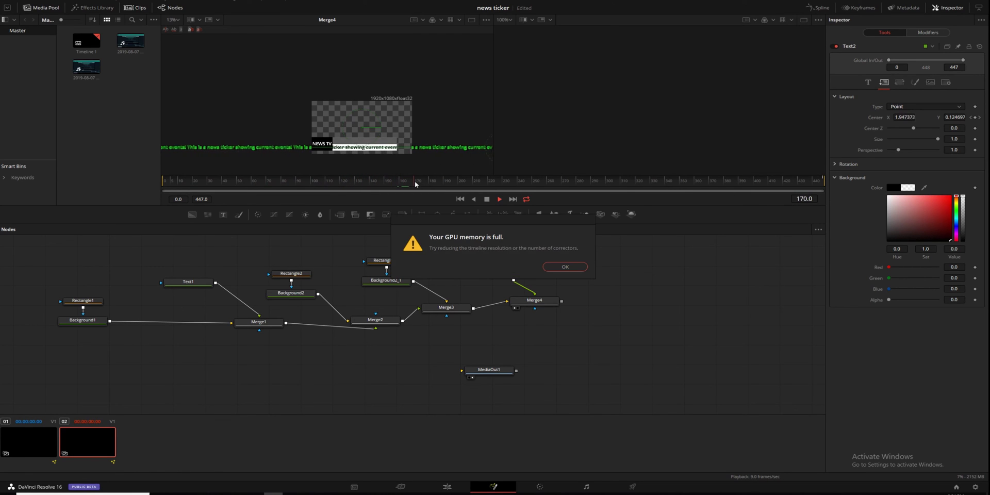
pyautogui.click(563, 267)
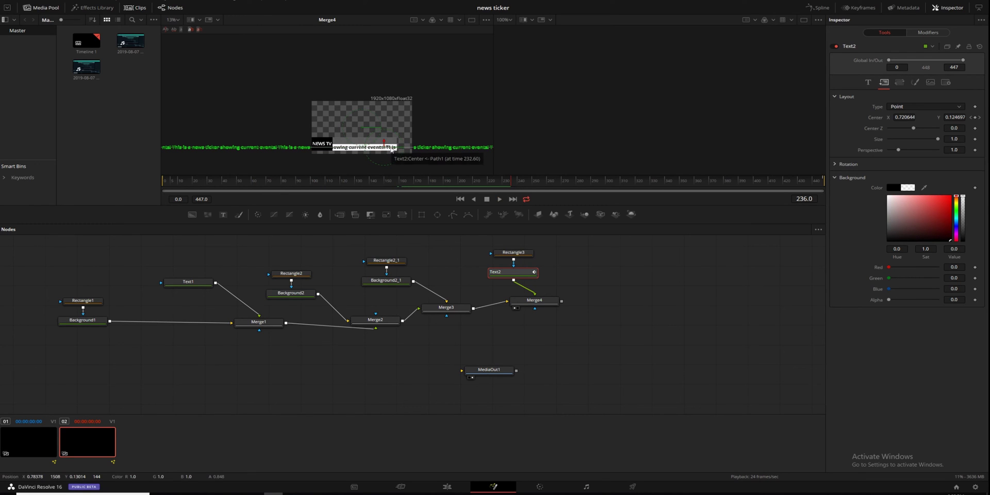
# At frame 447, try the ticker text at a Center X of about -0.20.
pyautogui.click(823, 184)
pyautogui.click(825, 184)
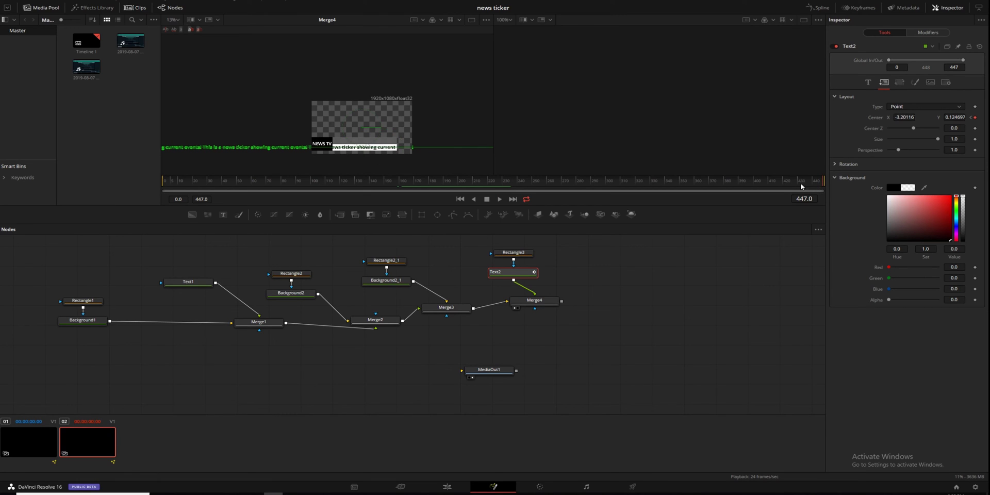
pyautogui.scroll(-2, 389, 114)
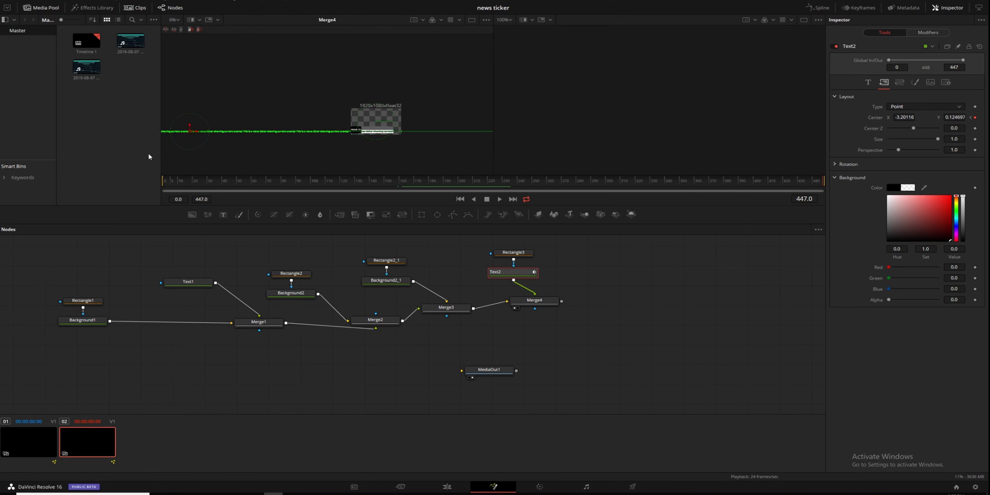
pyautogui.moveTo(196, 133); pyautogui.dragTo(332, 133)
pyautogui.scroll(3, 373, 131)
pyautogui.scroll(-1, 374, 132)
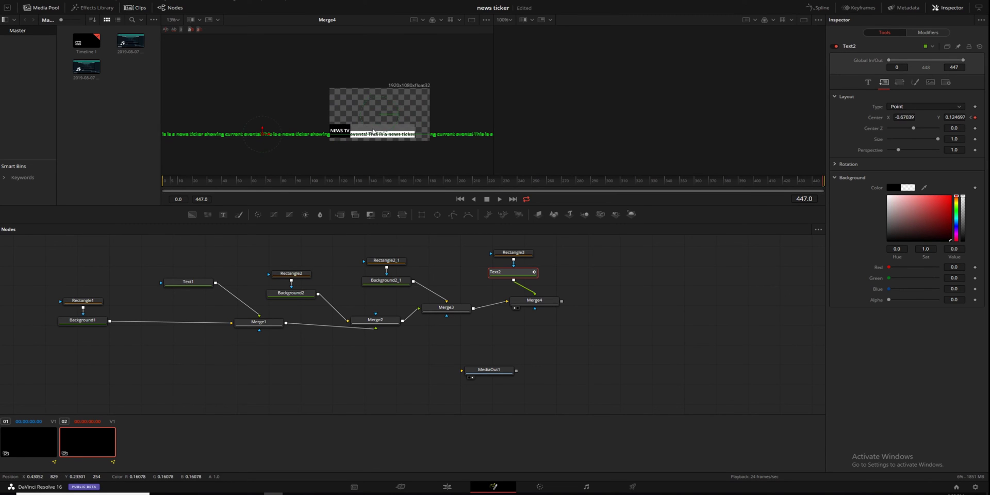
pyautogui.moveTo(273, 135); pyautogui.dragTo(318, 135)
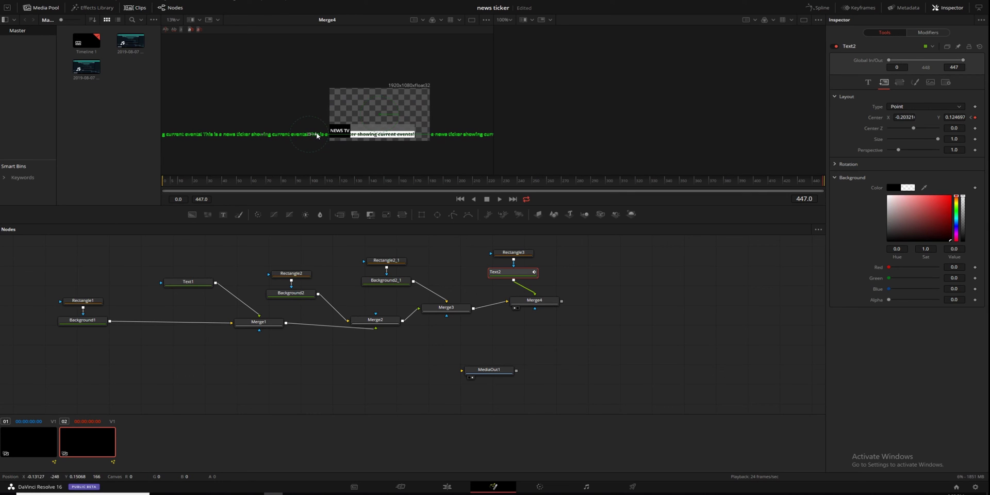
# Play the animation from frame 0 to check the ticker's scrolling speed.
pyautogui.moveTo(201, 180); pyautogui.dragTo(145, 182)
pyautogui.press('space')
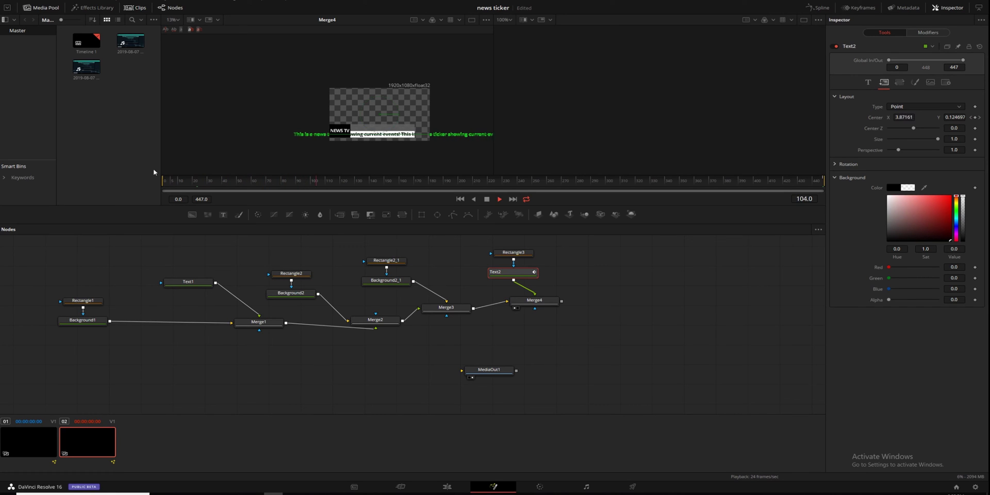
pyautogui.press('space')
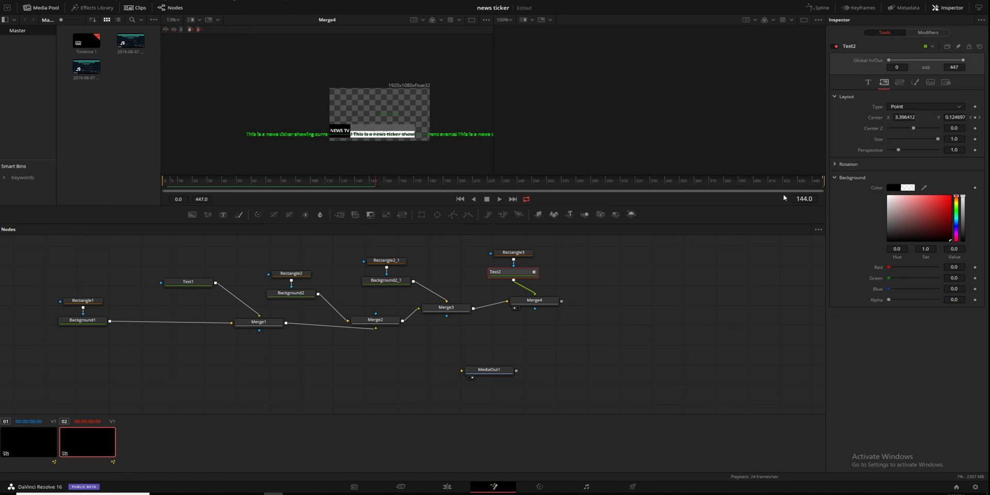
# At frame 447, move the Text2 ticker text much farther left, far beyond the frame's left side.
pyautogui.click(820, 185)
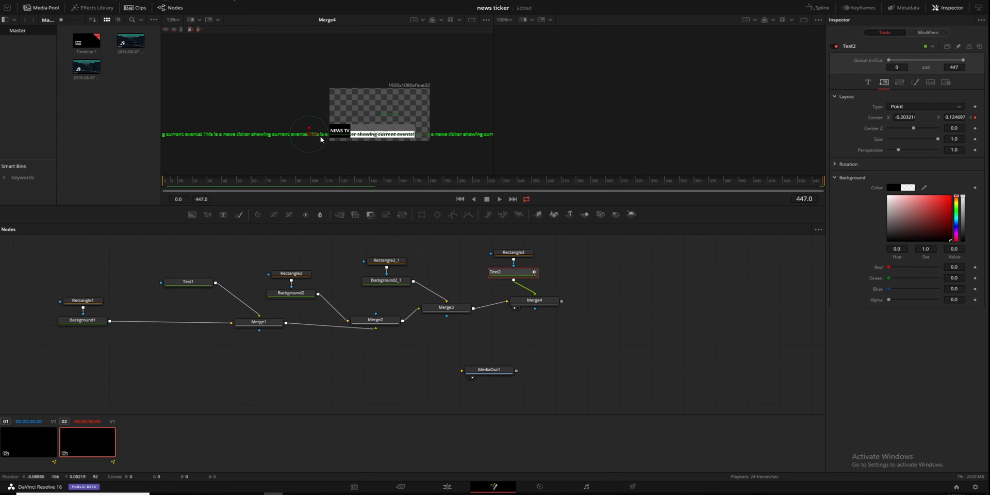
pyautogui.scroll(-2, 320, 139)
pyautogui.scroll(-1, 321, 139)
pyautogui.moveTo(323, 140); pyautogui.dragTo(21, 131)
# Replay the faster ticker from frame 0 with a closer view of the composition.
pyautogui.click(165, 180)
pyautogui.scroll(5, 331, 138)
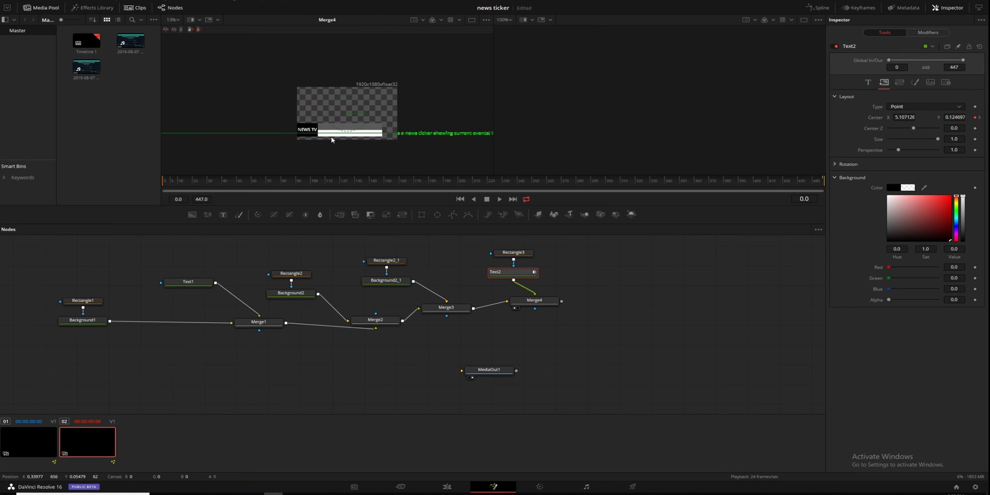
pyautogui.press('space')
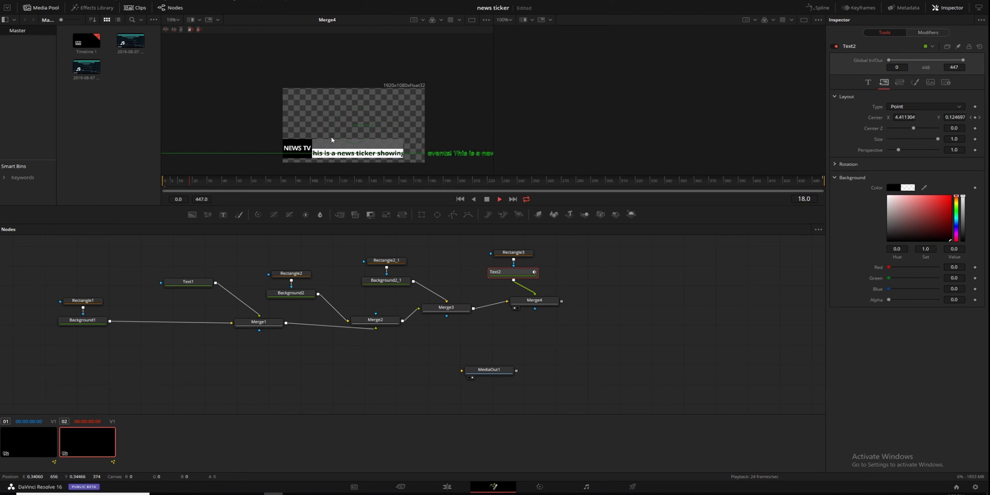
pyautogui.press('space')
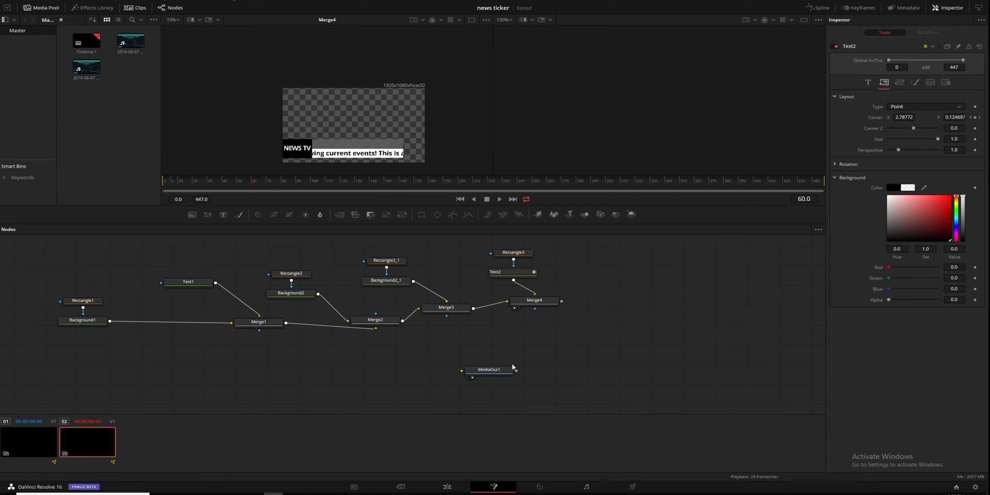
# Connect Merge4's output to MediaOut1, then switch to the Edit page and play the ticker clip in the timeline.
pyautogui.moveTo(489, 369); pyautogui.dragTo(580, 311)
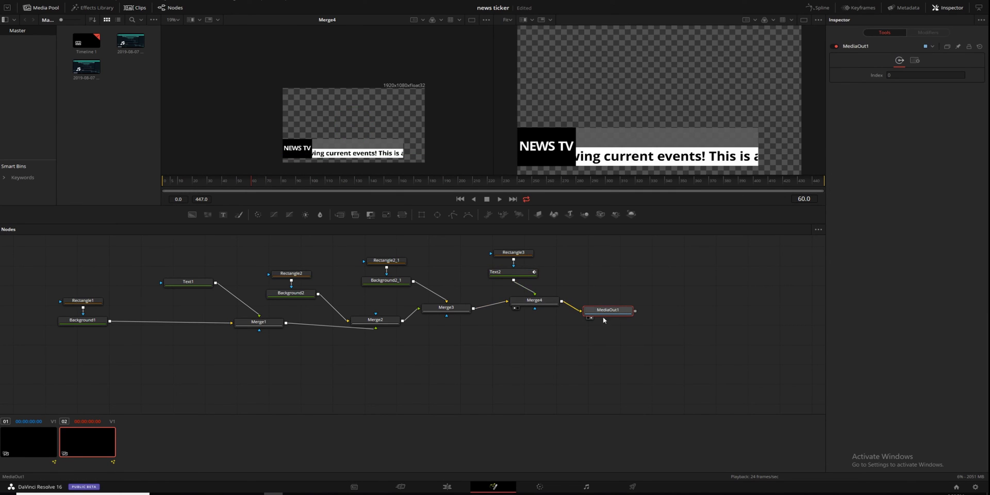
pyautogui.click(447, 486)
pyautogui.moveTo(422, 276)
pyautogui.mouseDown()
pyautogui.moveTo(504, 276)
pyautogui.moveTo(425, 279)
pyautogui.mouseUp()
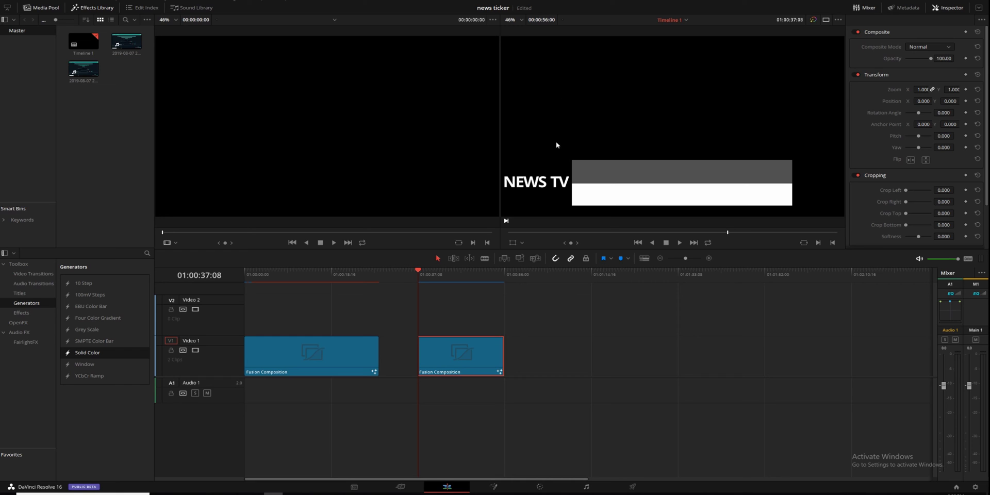
pyautogui.press('space')
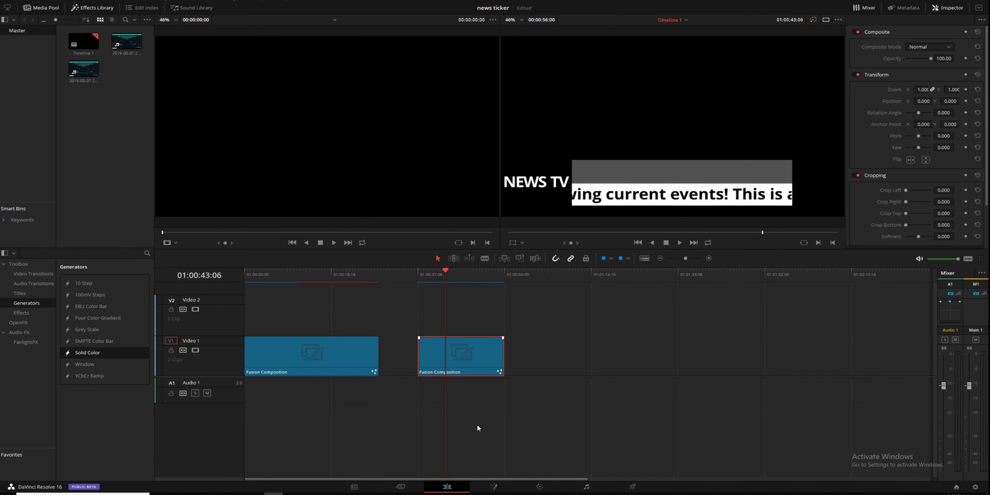
# Play the first Fusion Composition from the timeline start for comparison, then return to the start of the second clip.
pyautogui.press('Home')
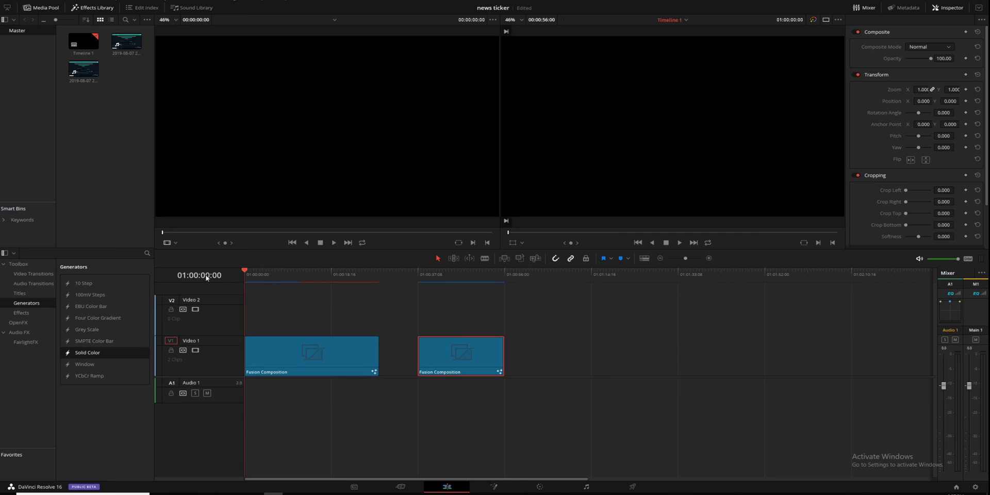
pyautogui.press('space')
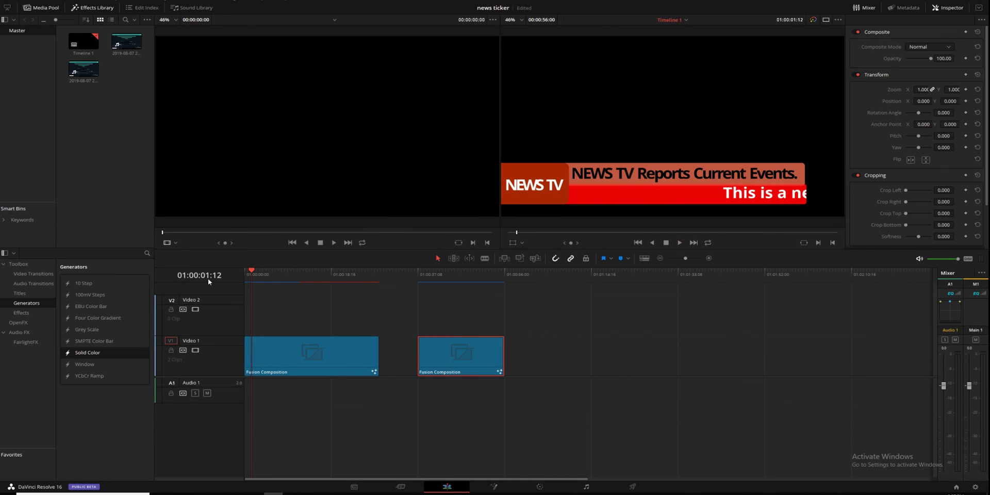
pyautogui.click(419, 276)
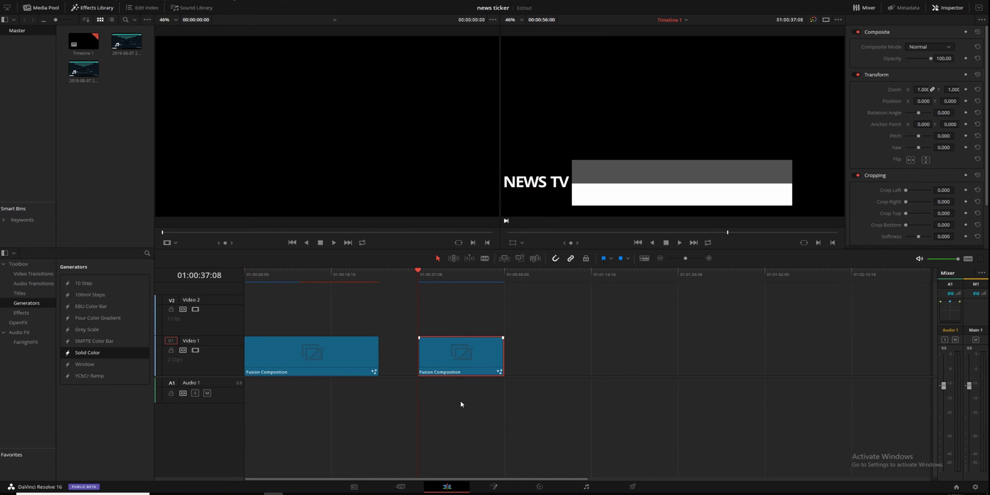
# Reopen the second composition on the Fusion page and rearrange the Rectangle2 and Rectangle2_1 branches side by side above Merge2.
pyautogui.click(494, 486)
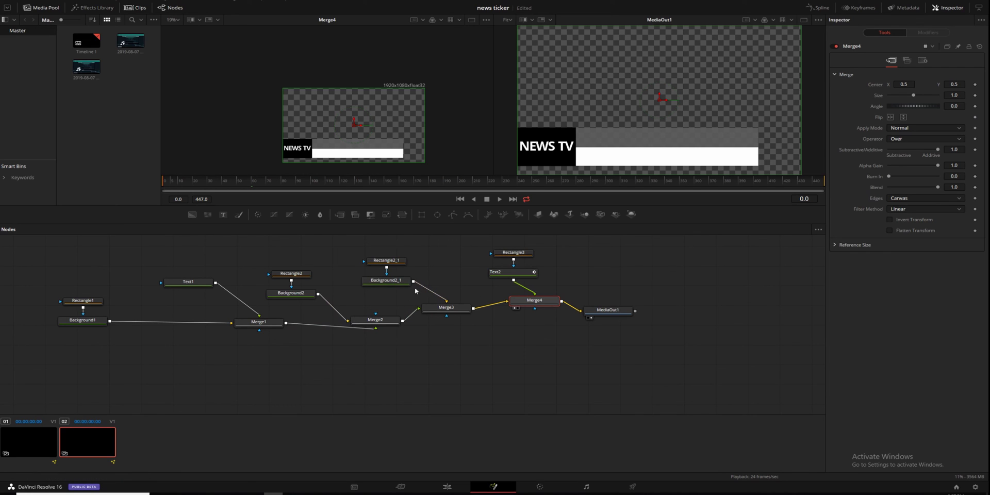
pyautogui.click(393, 262)
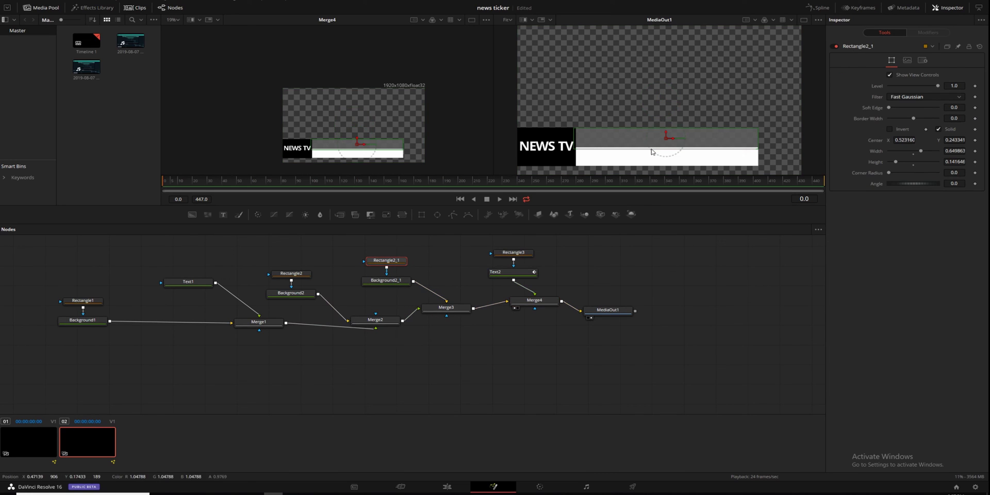
pyautogui.moveTo(261, 264); pyautogui.dragTo(329, 255)
pyautogui.moveTo(388, 294); pyautogui.dragTo(370, 254)
pyautogui.click(371, 254)
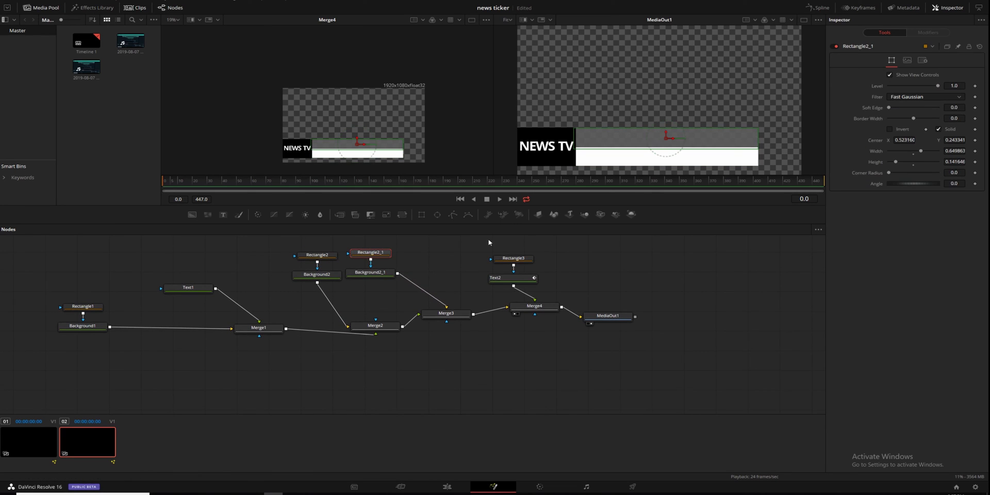
# At frame 0, keyframe the Center of Rectangle2_1 and move the grey bar off the frame's left side to X about -0.343.
pyautogui.moveTo(173, 182); pyautogui.dragTo(158, 185)
pyautogui.click(974, 140)
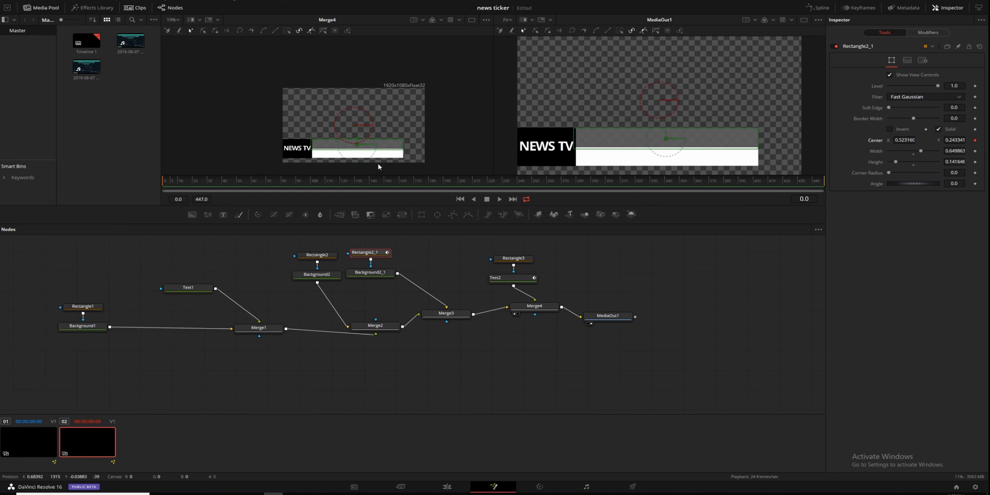
pyautogui.moveTo(364, 147); pyautogui.dragTo(241, 145)
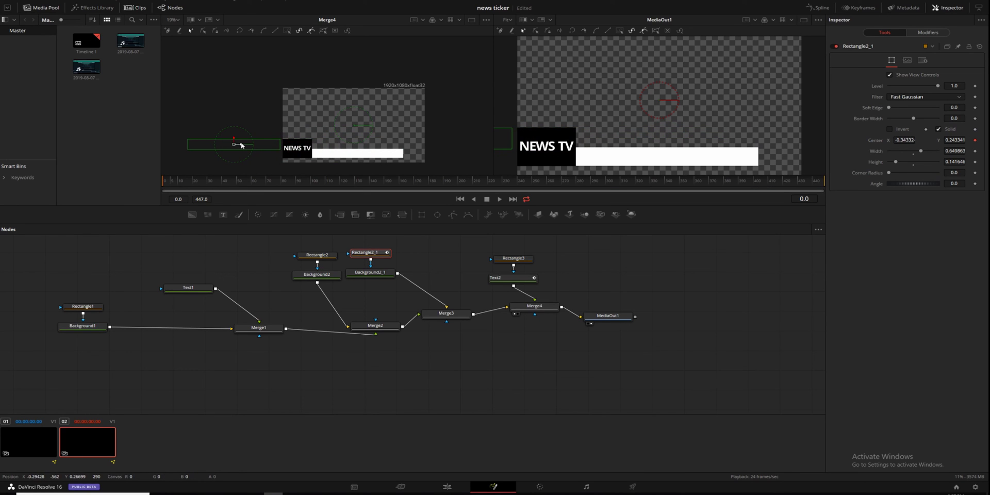
# At frame 0, keyframe the Center of Rectangle2 and move the white bar off the frame's left side to X about -0.343.
pyautogui.click(317, 254)
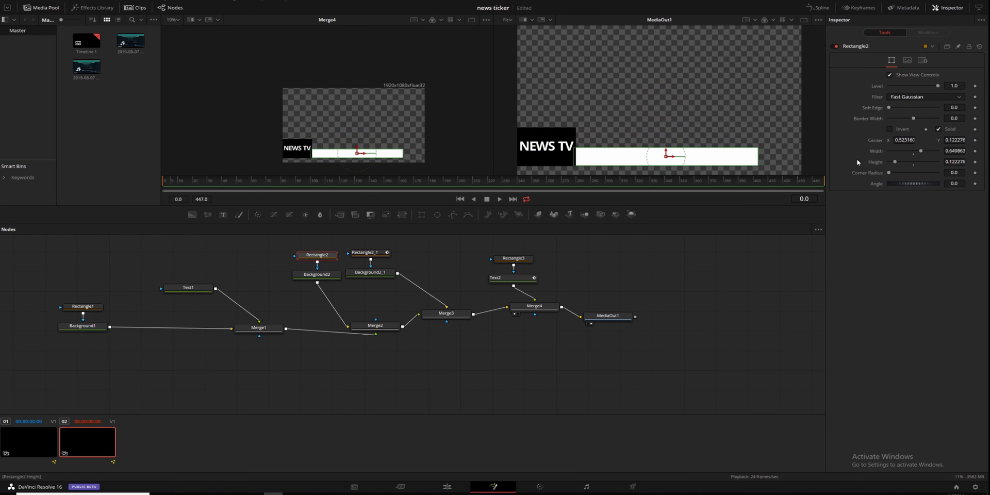
pyautogui.click(975, 140)
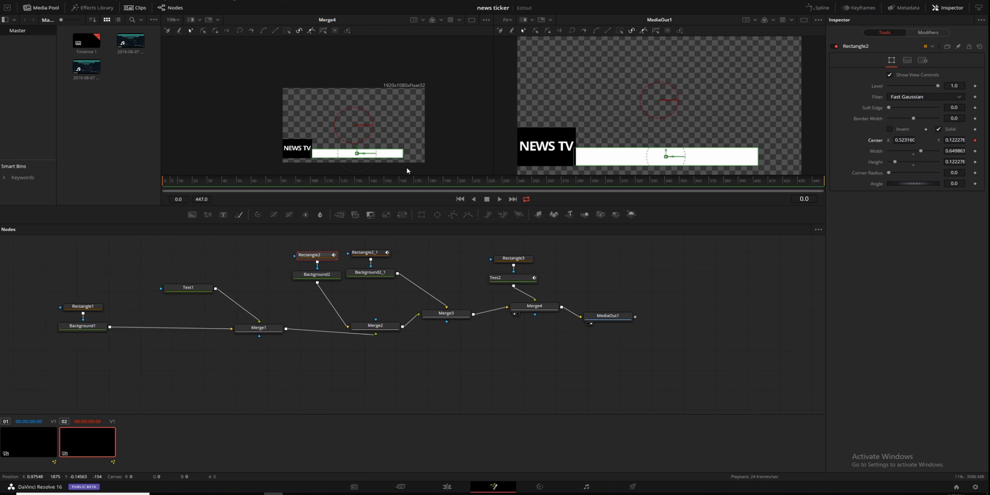
pyautogui.moveTo(368, 155); pyautogui.dragTo(240, 154)
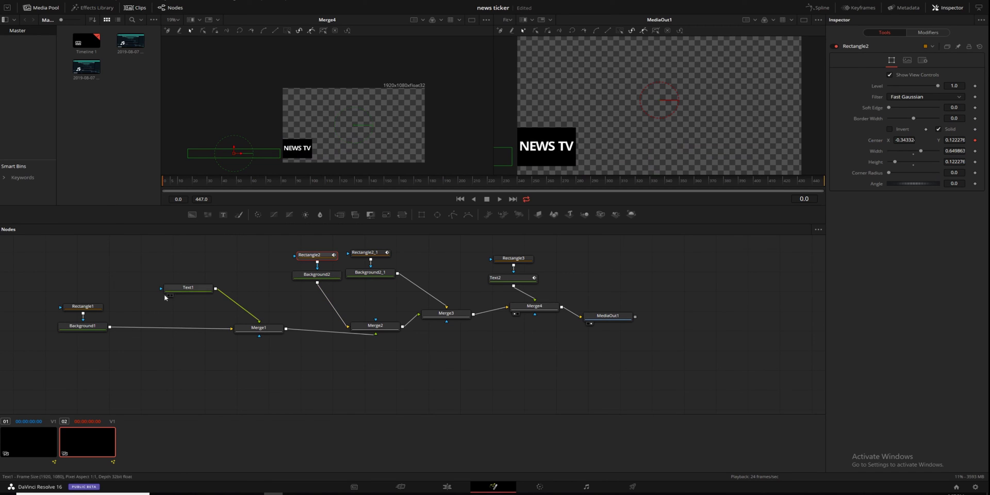
# Link Rectangle1's Width to its Height with an expression.
pyautogui.click(88, 307)
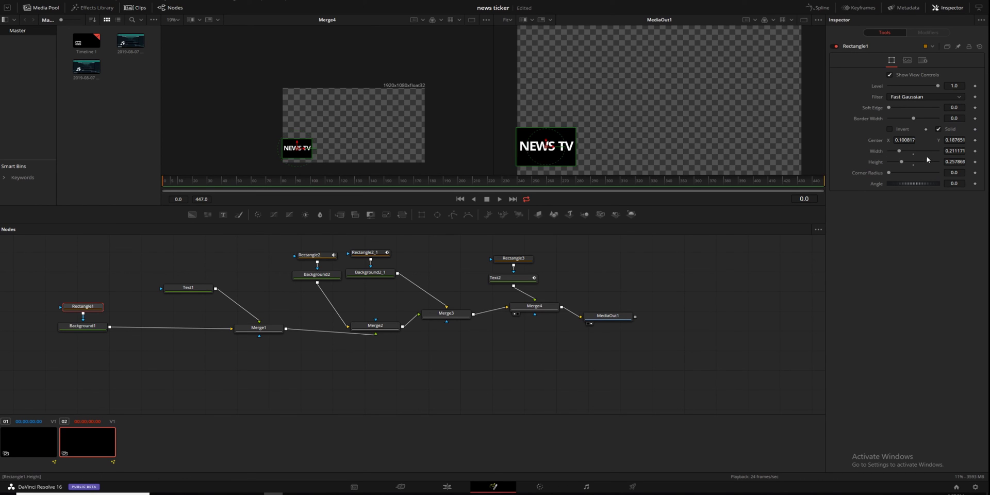
pyautogui.rightClick(877, 155)
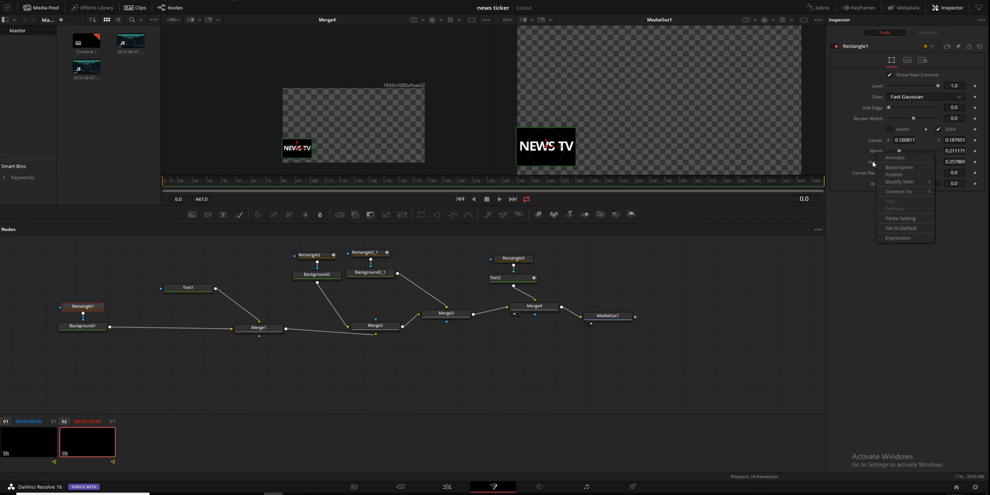
pyautogui.click(898, 237)
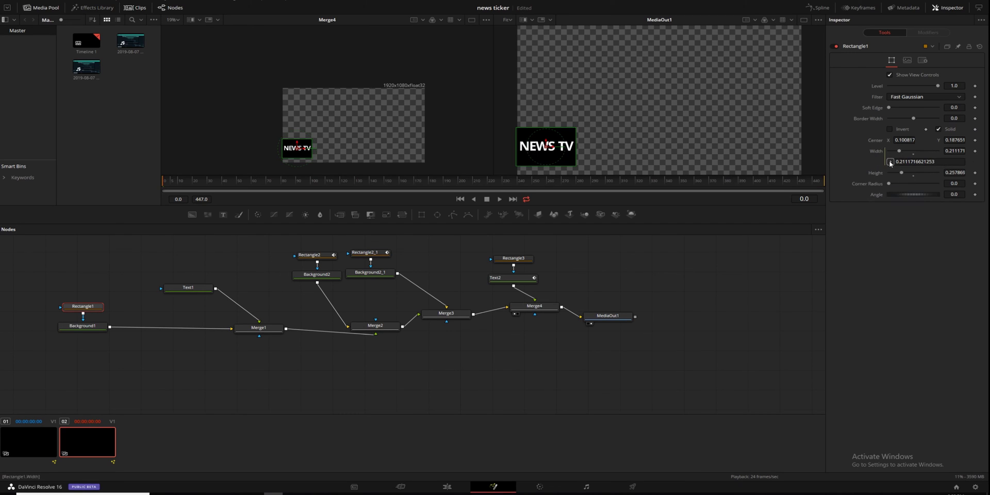
pyautogui.moveTo(890, 162); pyautogui.dragTo(888, 180)
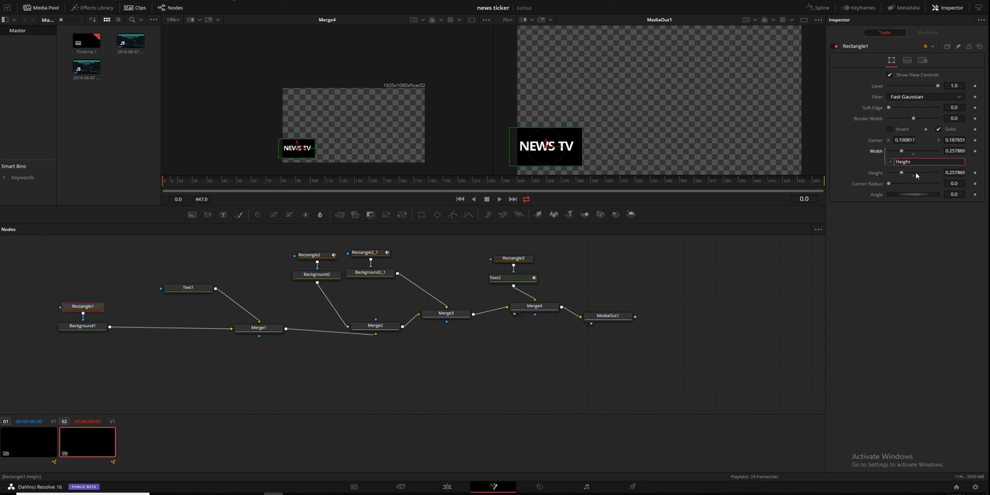
# Keyframe Rectangle1's Height at frame 0 with a value of 0.0.
pyautogui.click(975, 175)
pyautogui.click(975, 174)
pyautogui.moveTo(901, 175); pyautogui.dragTo(858, 176)
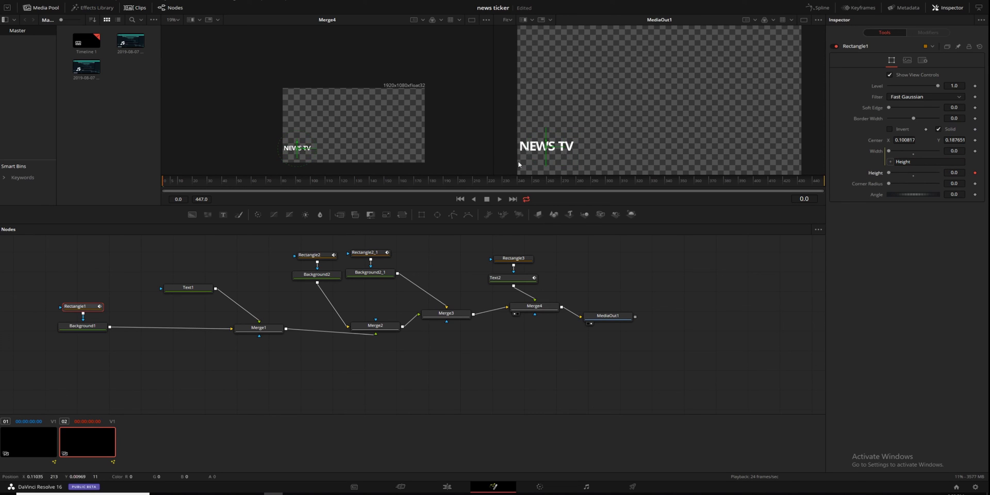
pyautogui.click(594, 265)
# Keyframe Text1's Size at 0.0 on frame 0 and back at its original size on frame 7.
pyautogui.click(185, 288)
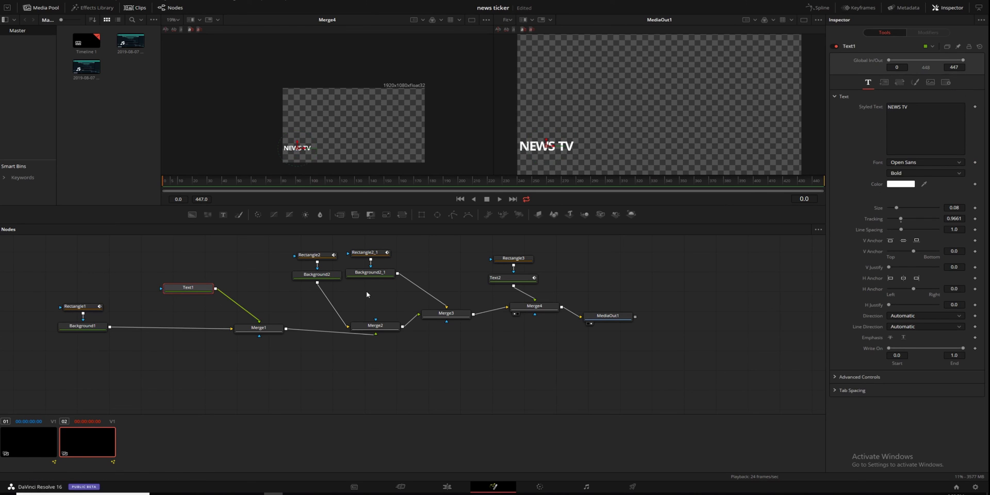
pyautogui.click(975, 208)
pyautogui.moveTo(896, 208); pyautogui.dragTo(883, 207)
pyautogui.moveTo(172, 182); pyautogui.dragTo(175, 182)
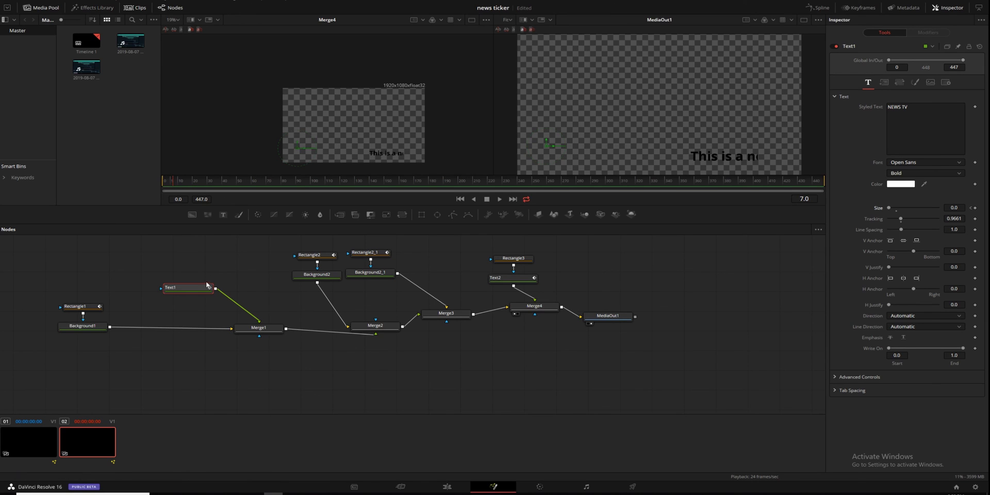
pyautogui.click(954, 207)
pyautogui.write('0.1')
pyautogui.press('Return')
# Set Rectangle1's Height to 0.25 at frame 7 so the black box grows behind the NEWS TV label.
pyautogui.click(955, 173)
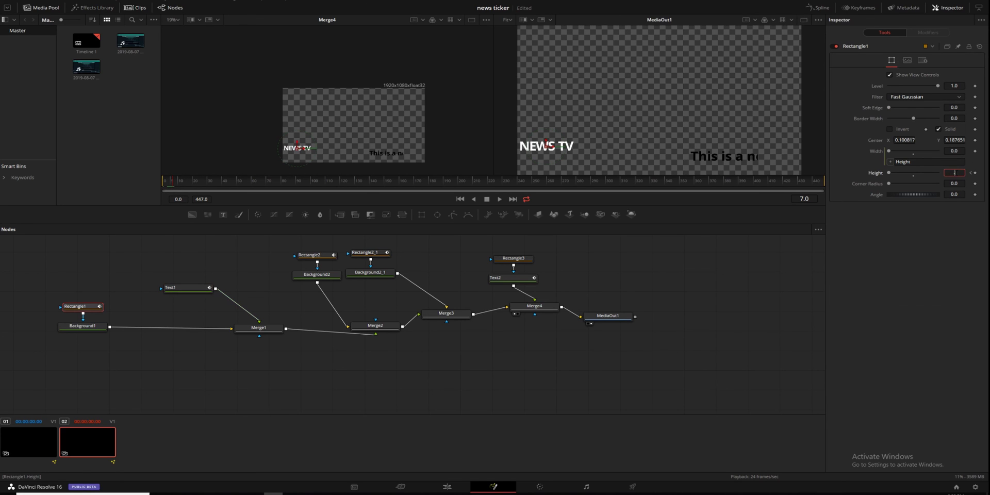
pyautogui.write('0.25')
pyautogui.press('Tab')
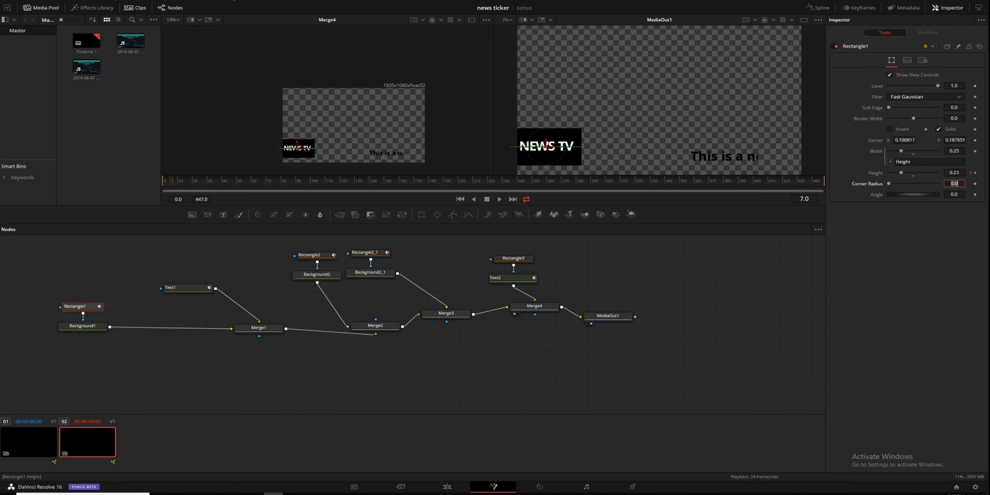
# Keyframe Rectangle2_1's off-screen Center at frame 7 and slide the grey bar into view beside the NEWS TV box at frame 13.
pyautogui.click(320, 258)
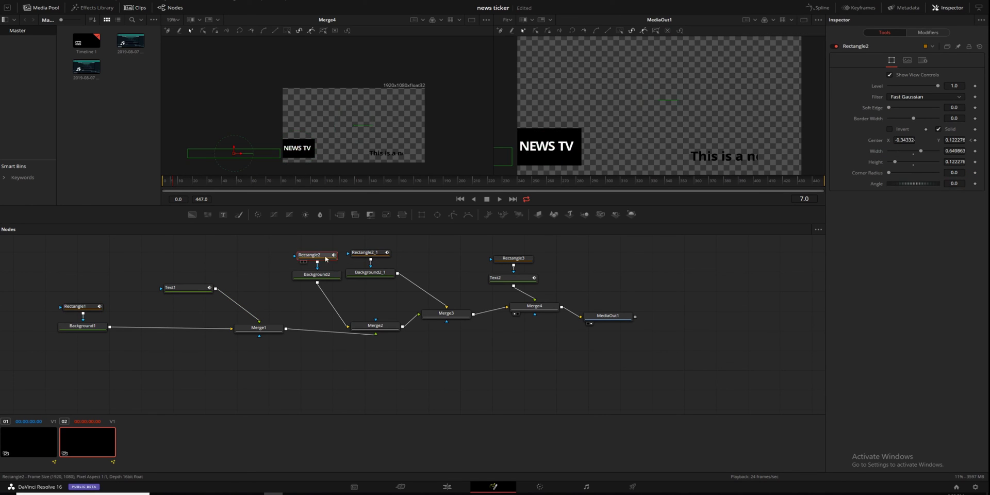
pyautogui.click(334, 258)
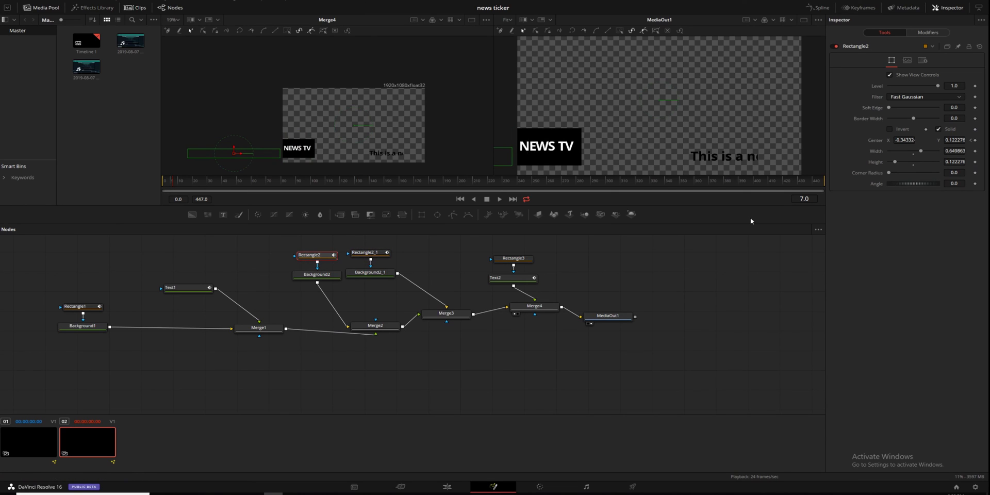
pyautogui.click(367, 252)
pyautogui.click(975, 140)
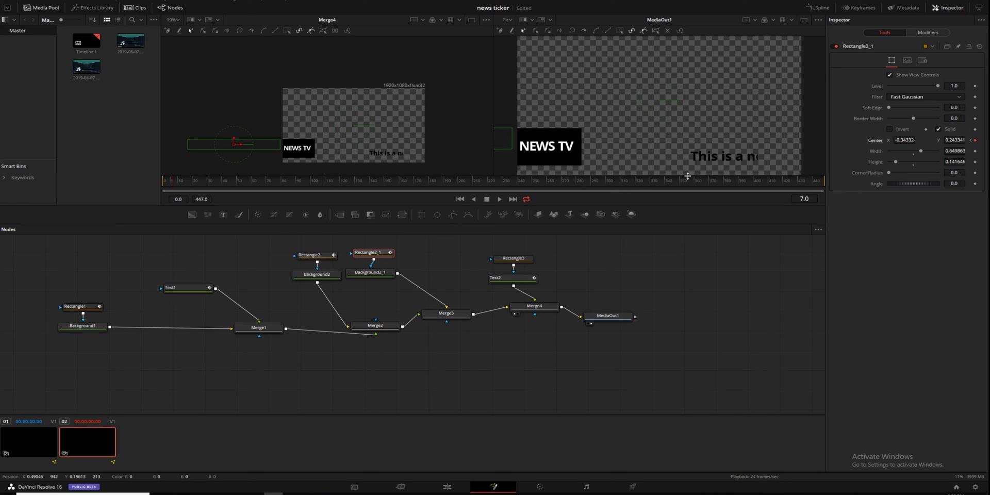
pyautogui.click(181, 184)
pyautogui.moveTo(181, 184); pyautogui.dragTo(183, 183)
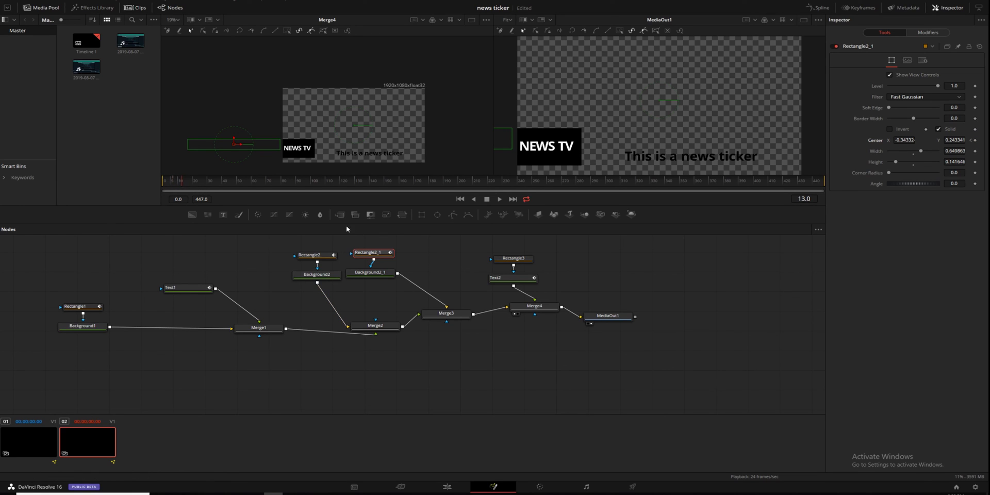
pyautogui.moveTo(240, 146); pyautogui.dragTo(367, 142)
# At frame 16, slide the white bar (Rectangle2) into view to Center X about 0.542 and play the animation.
pyautogui.click(309, 255)
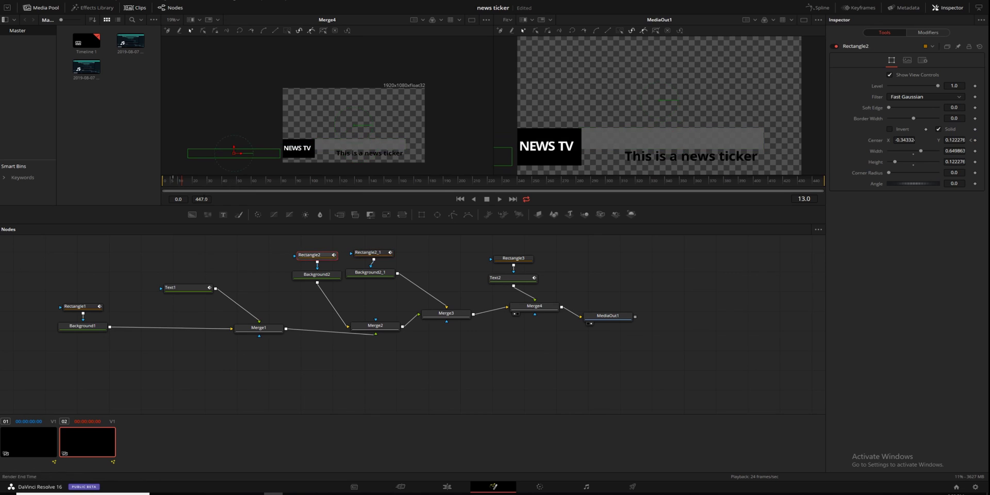
pyautogui.moveTo(185, 181); pyautogui.dragTo(188, 181)
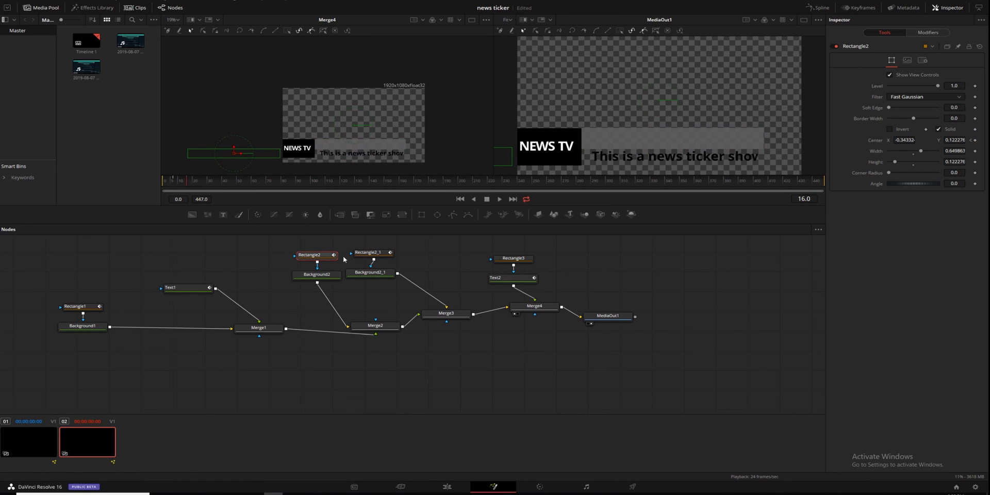
pyautogui.moveTo(234, 153); pyautogui.dragTo(368, 153)
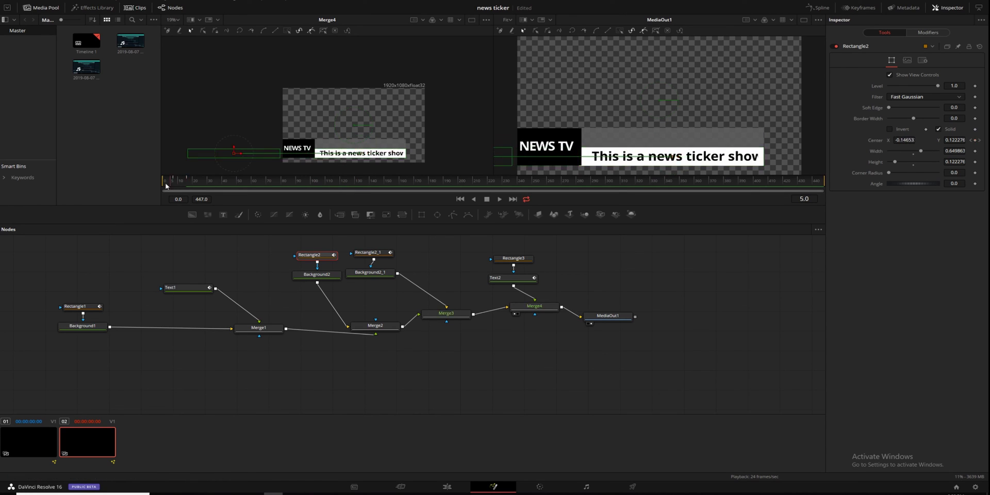
pyautogui.press('space')
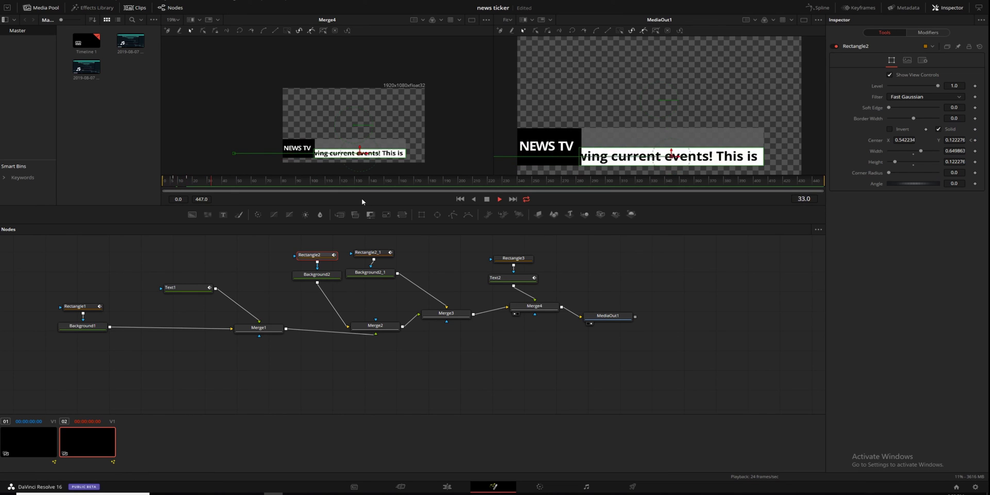
pyautogui.press('space')
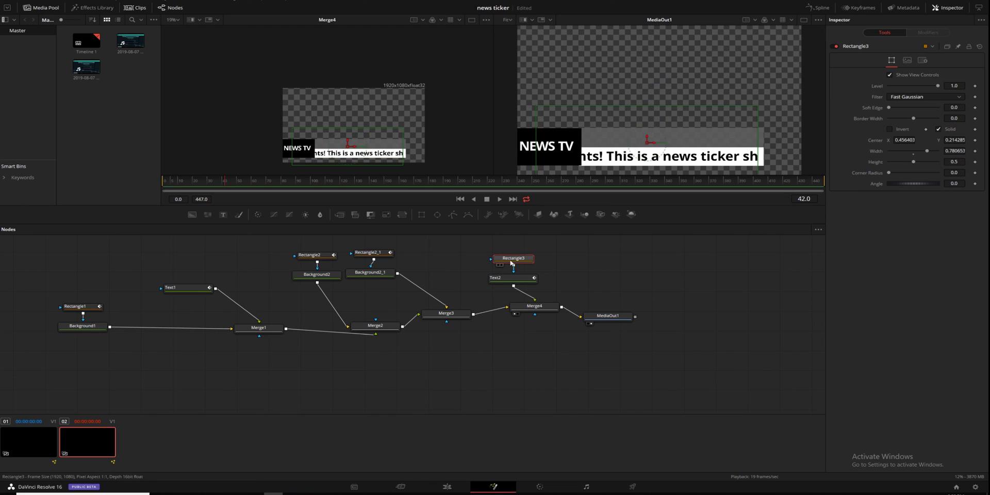
# At frame 0, move the Text2 ticker text further right to Center X about 5.455.
pyautogui.click(515, 278)
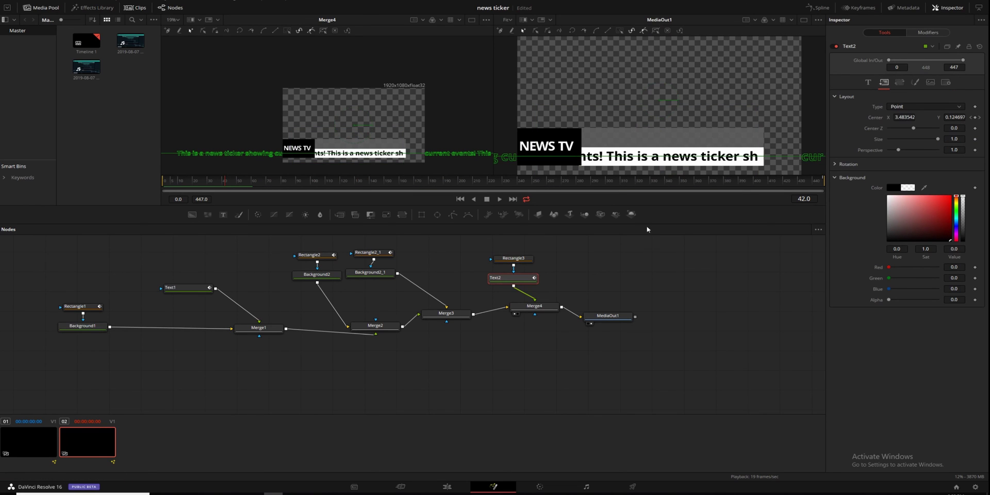
pyautogui.moveTo(181, 182); pyautogui.dragTo(129, 184)
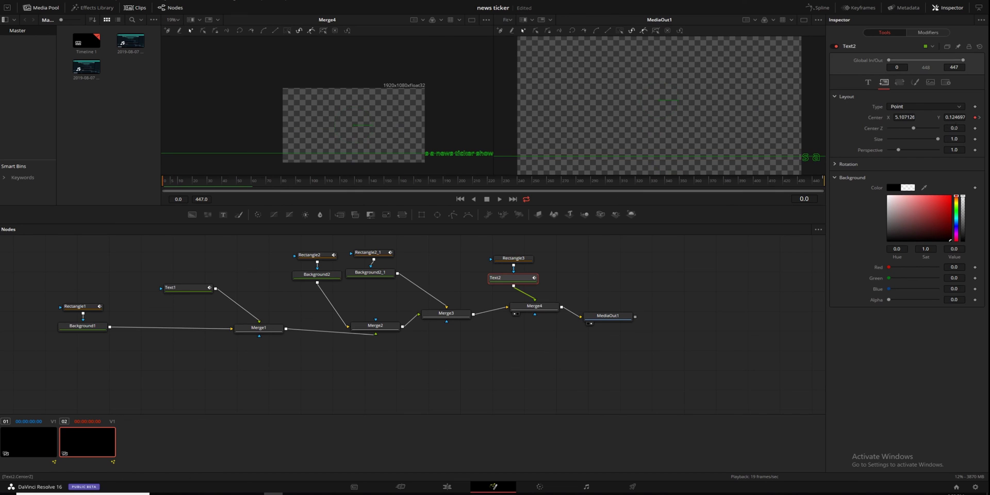
pyautogui.scroll(-10, 393, 139)
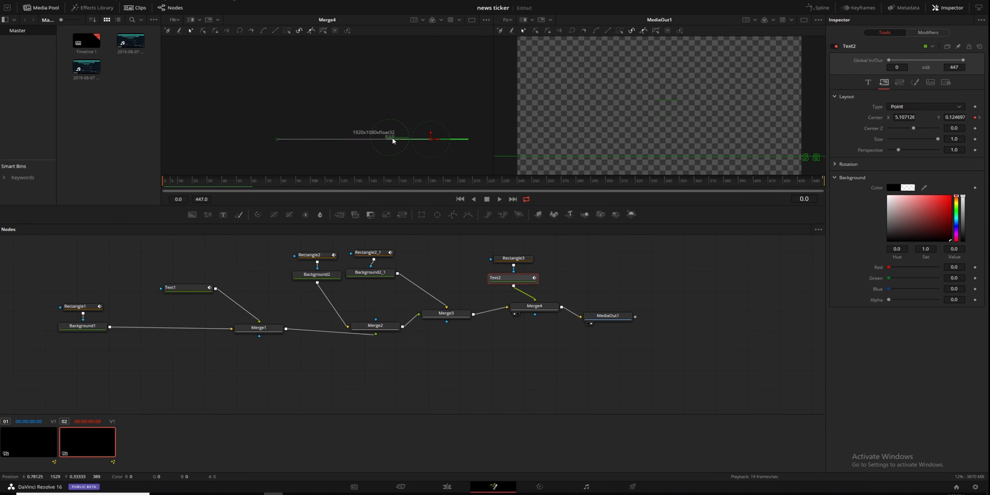
pyautogui.moveTo(446, 139); pyautogui.dragTo(438, 139)
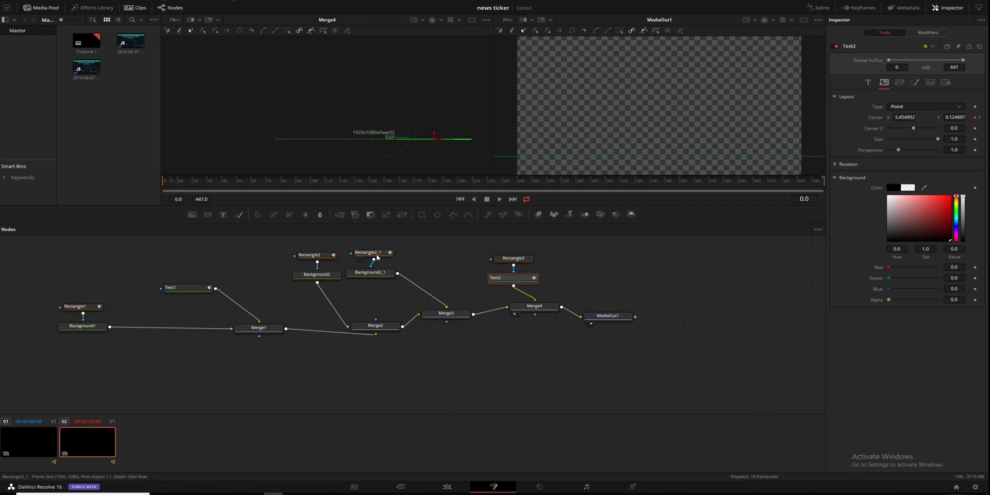
# At frame 16, where the white bar has arrived, move Text2's Center further right past the bar's end.
pyautogui.click(372, 252)
pyautogui.click(321, 258)
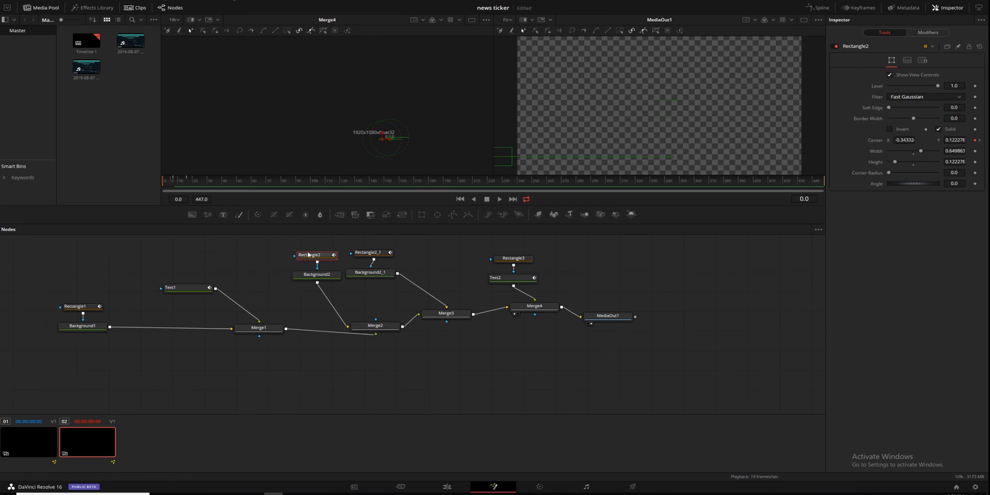
pyautogui.click(187, 182)
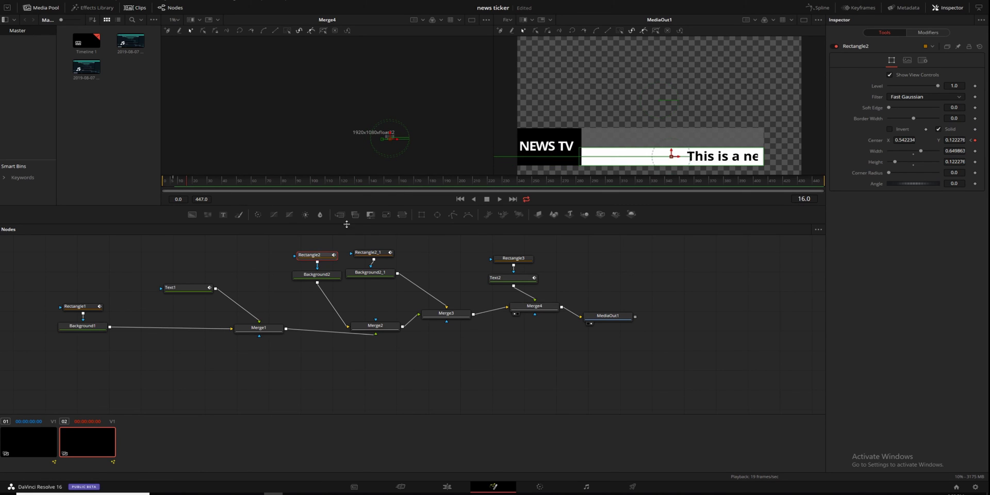
pyautogui.click(508, 277)
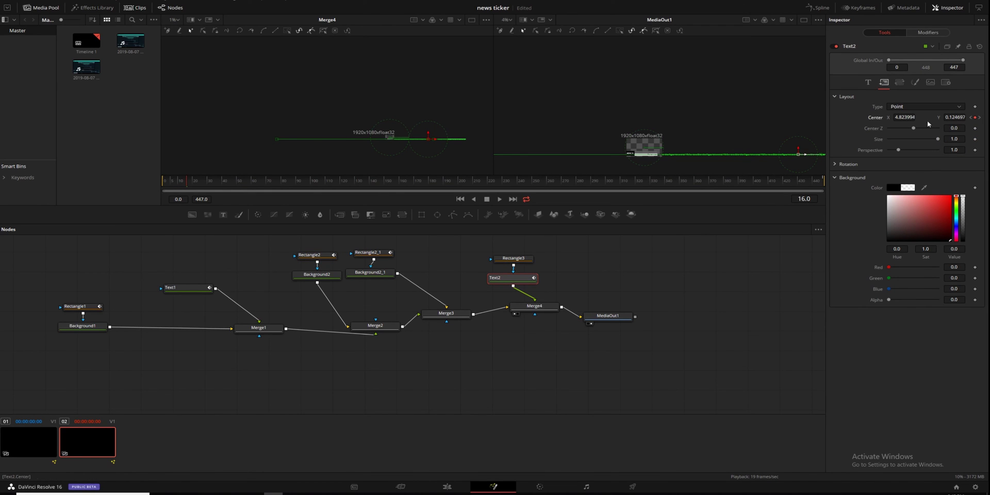
pyautogui.moveTo(805, 155); pyautogui.dragTo(817, 156)
# Play the composition from frame 0 to check the label, bars and scrolling text.
pyautogui.moveTo(186, 181); pyautogui.dragTo(134, 181)
pyautogui.scroll(10, 660, 160)
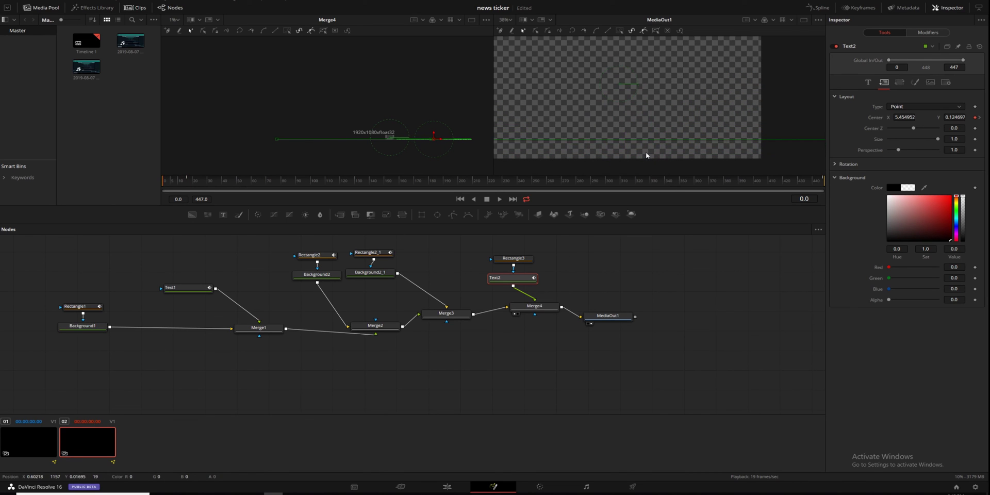
pyautogui.scroll(3, 645, 150)
pyautogui.hscroll(-2, 674, 147)
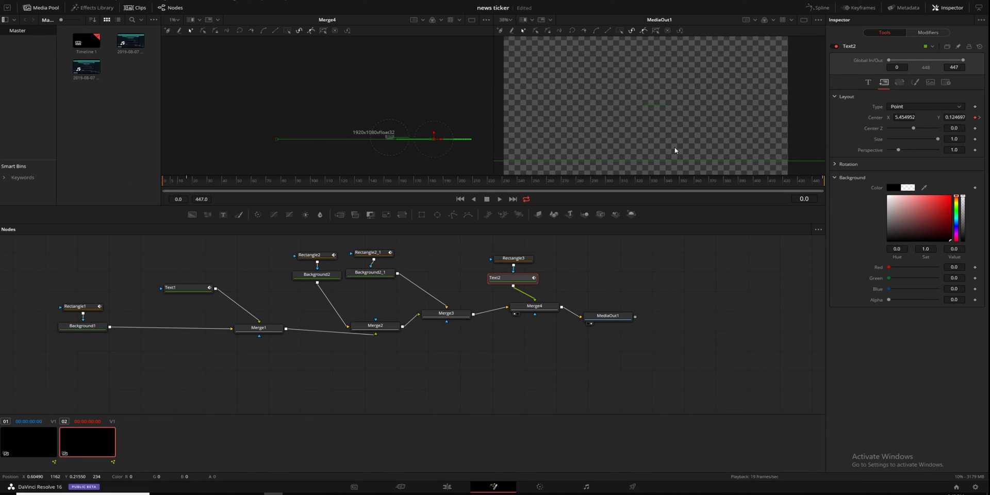
pyautogui.click(649, 265)
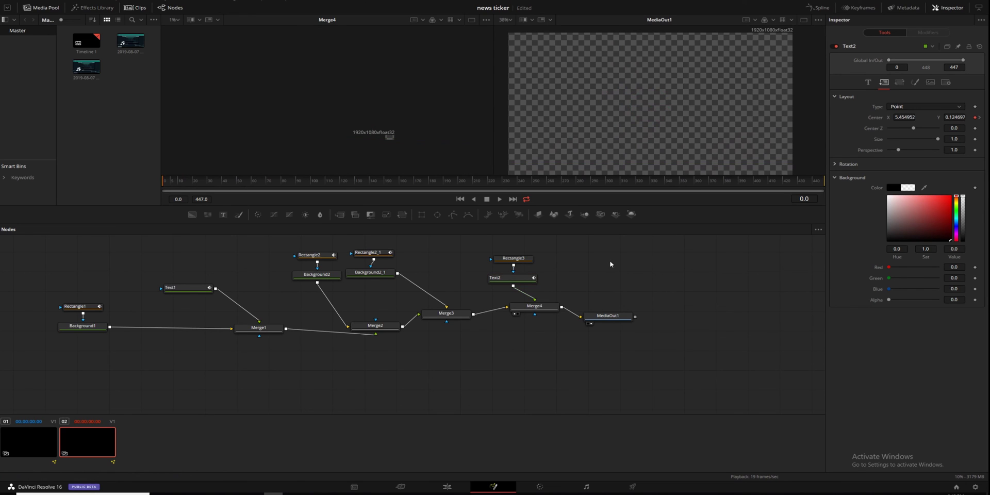
pyautogui.press('space')
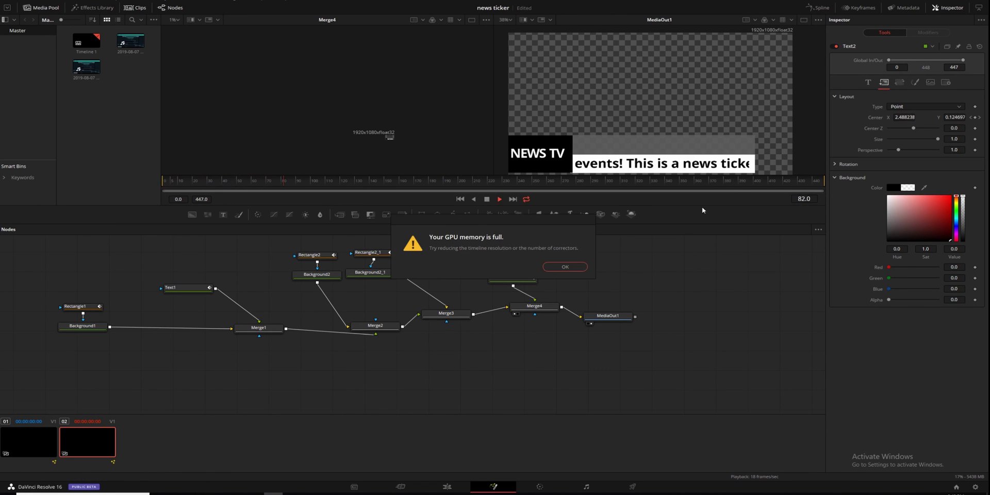
pyautogui.click(566, 266)
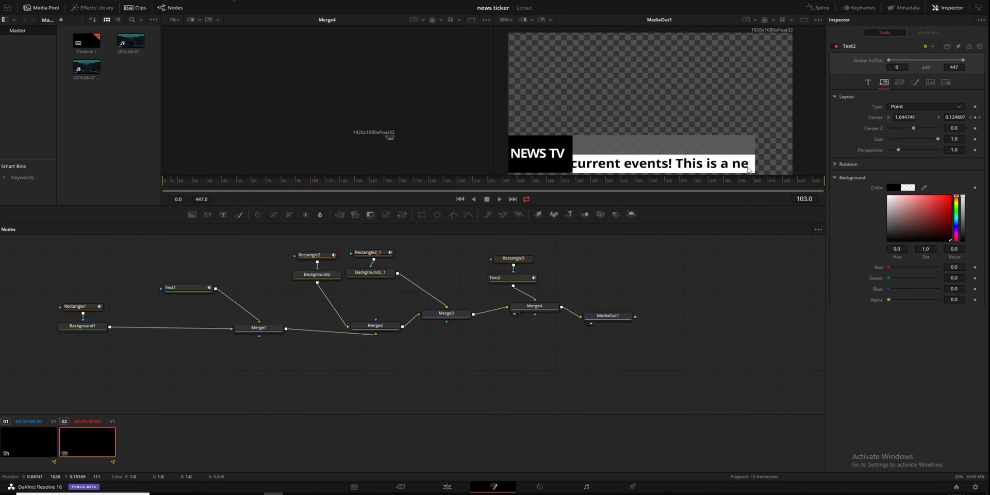
# Shift the Rectangle3 text mask to Center X about 0.478 to align it with the white bar's right end, and play the result.
pyautogui.click(514, 258)
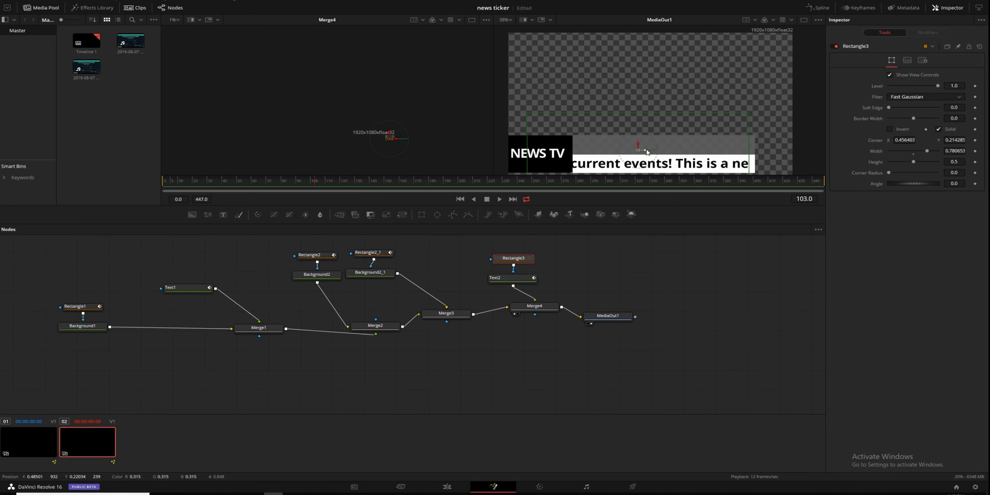
pyautogui.moveTo(647, 149); pyautogui.dragTo(652, 152)
pyautogui.press('space')
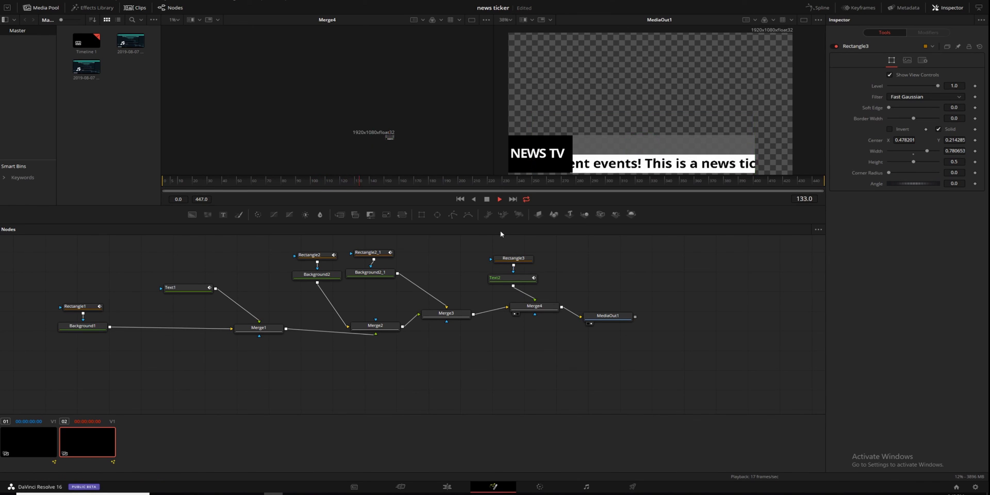
pyautogui.click(444, 361)
# On the Edit page, move the second Fusion Composition clip up to Video 2 and place a Solid Color generator beneath it on Video 1.
pyautogui.click(447, 486)
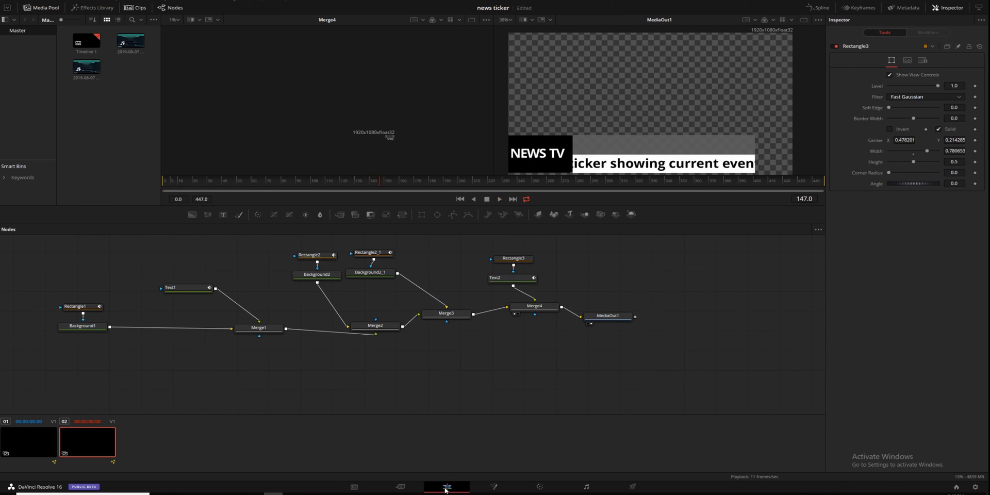
pyautogui.click(428, 271)
pyautogui.moveTo(428, 271)
pyautogui.mouseDown()
pyautogui.moveTo(420, 277)
pyautogui.moveTo(447, 273)
pyautogui.mouseUp()
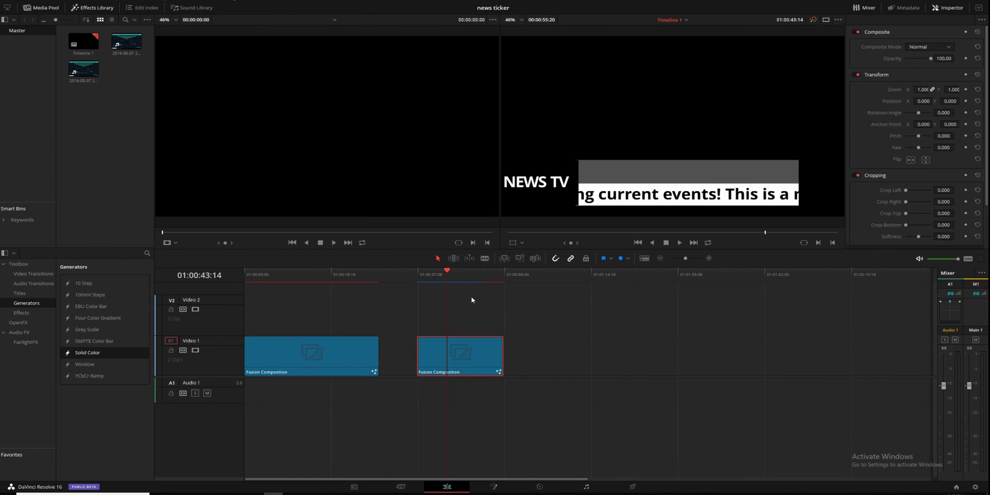
pyautogui.moveTo(471, 352); pyautogui.dragTo(472, 311)
pyautogui.moveTo(85, 353); pyautogui.dragTo(504, 350)
# Set the Solid Color clip's color to red (#ff0000) and play the ticker over it from the clip's start.
pyautogui.click(465, 371)
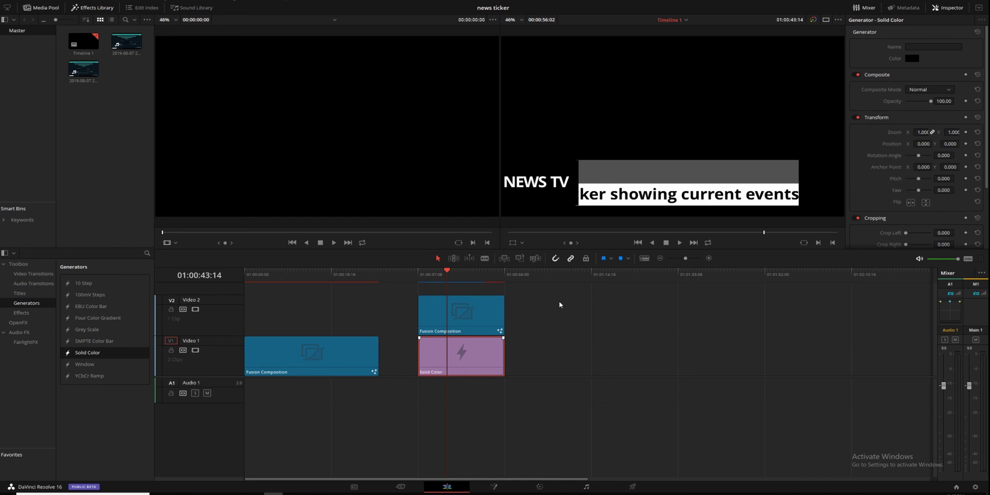
pyautogui.click(916, 60)
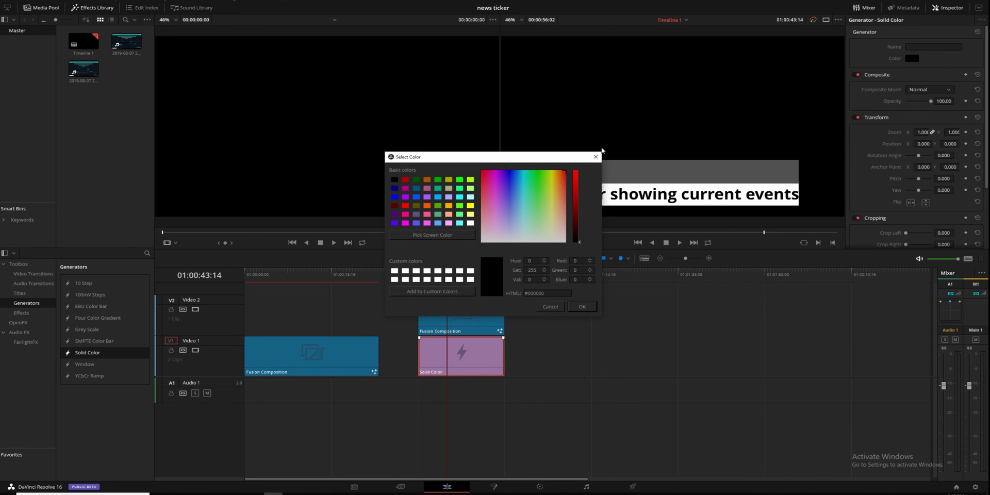
pyautogui.moveTo(577, 245); pyautogui.dragTo(582, 169)
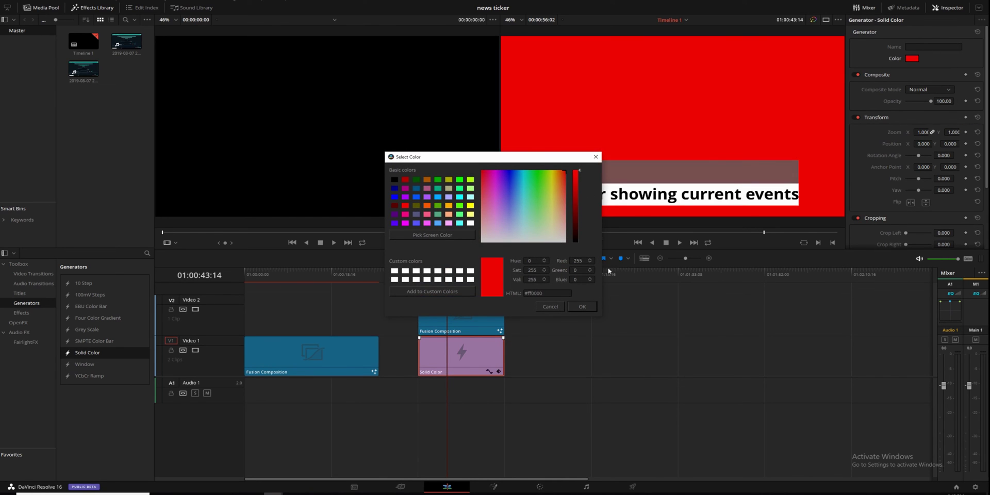
pyautogui.click(583, 307)
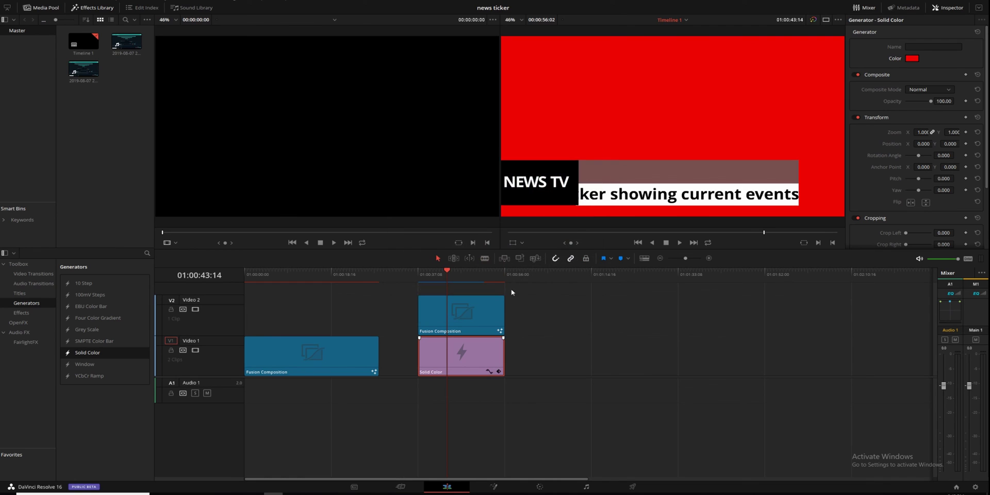
pyautogui.click(421, 271)
pyautogui.click(456, 307)
pyautogui.press('space')
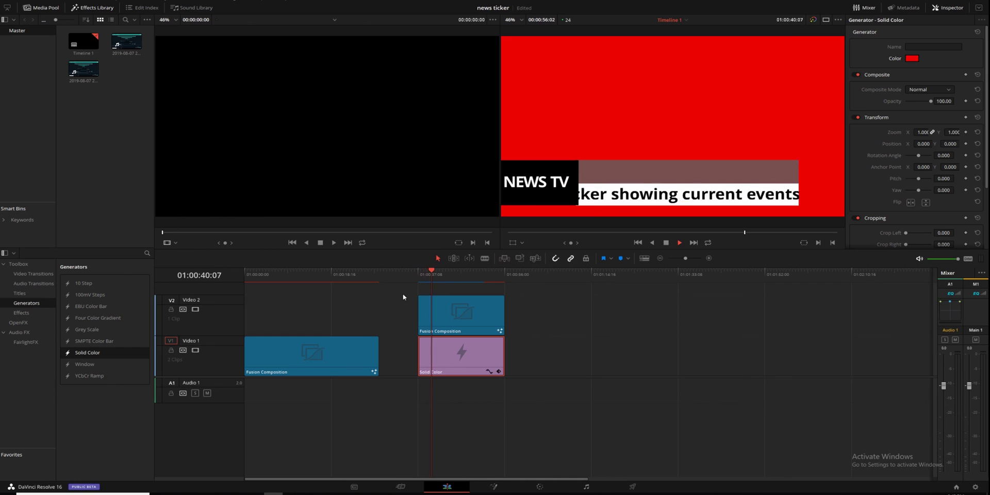
pyautogui.press('space')
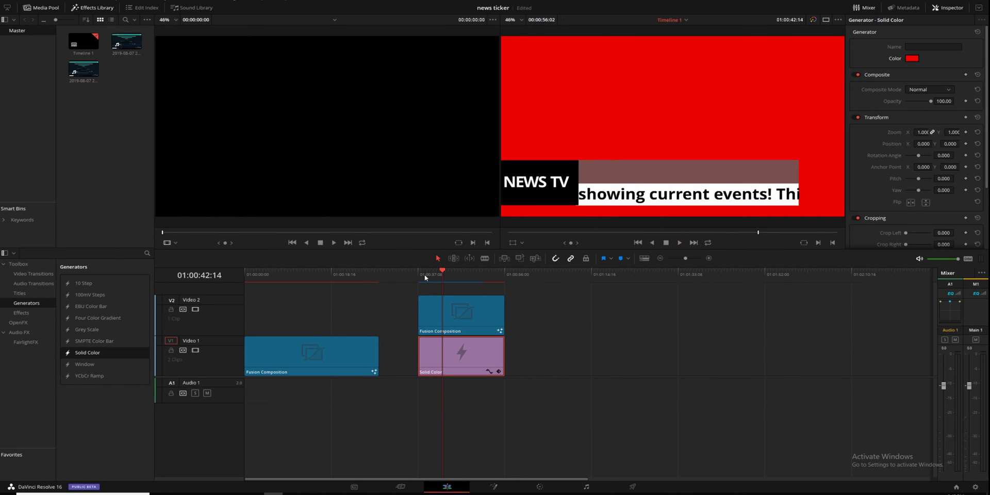